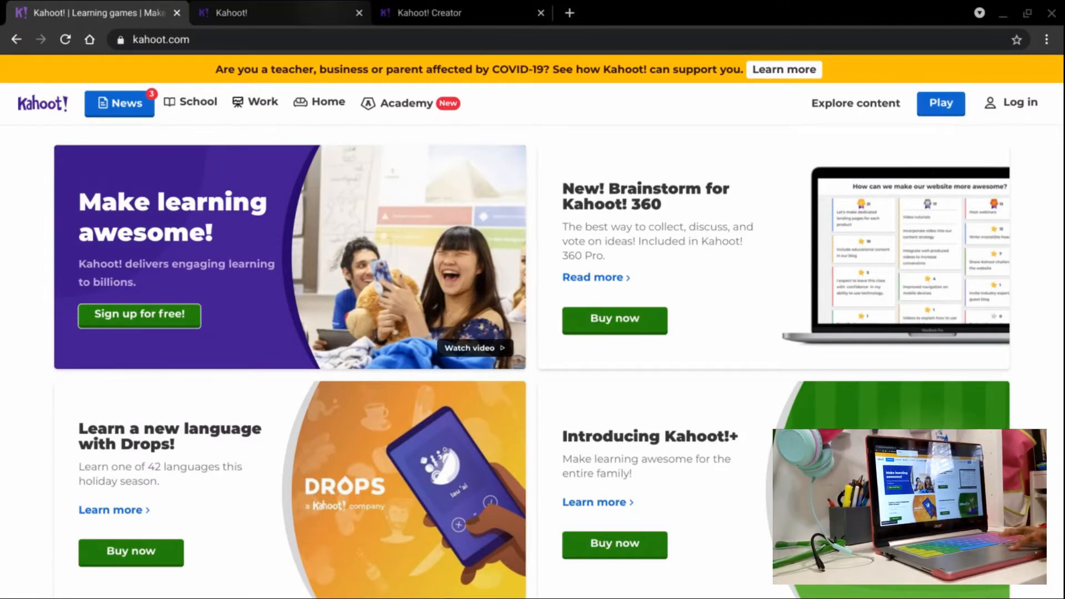
# - Switch to the COVID-19 kahoot in the creator and look through its three existing questions
pyautogui.click(326, 11)
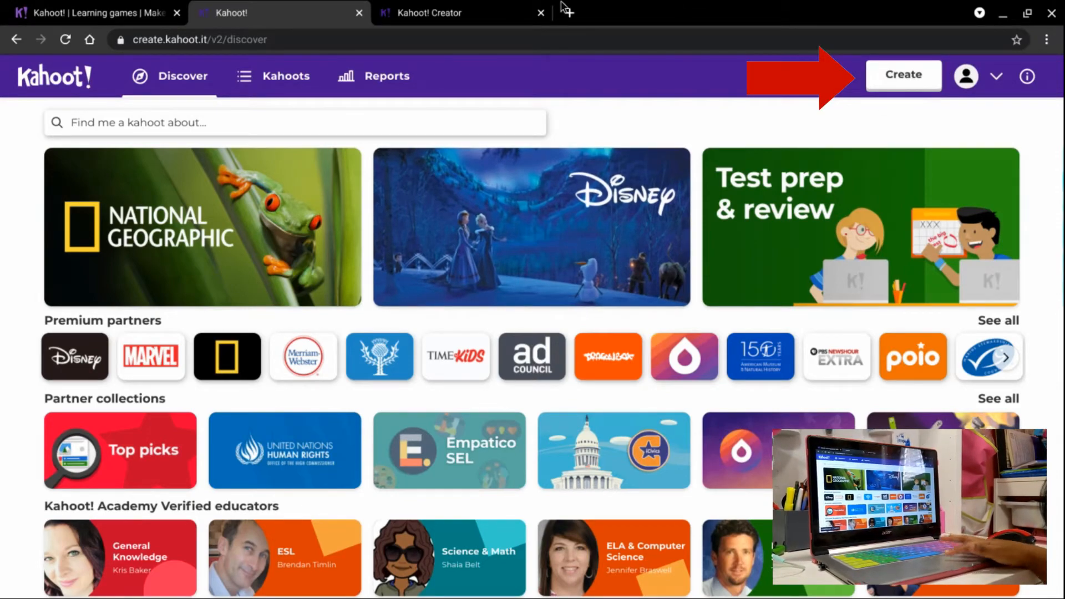
pyautogui.click(494, 8)
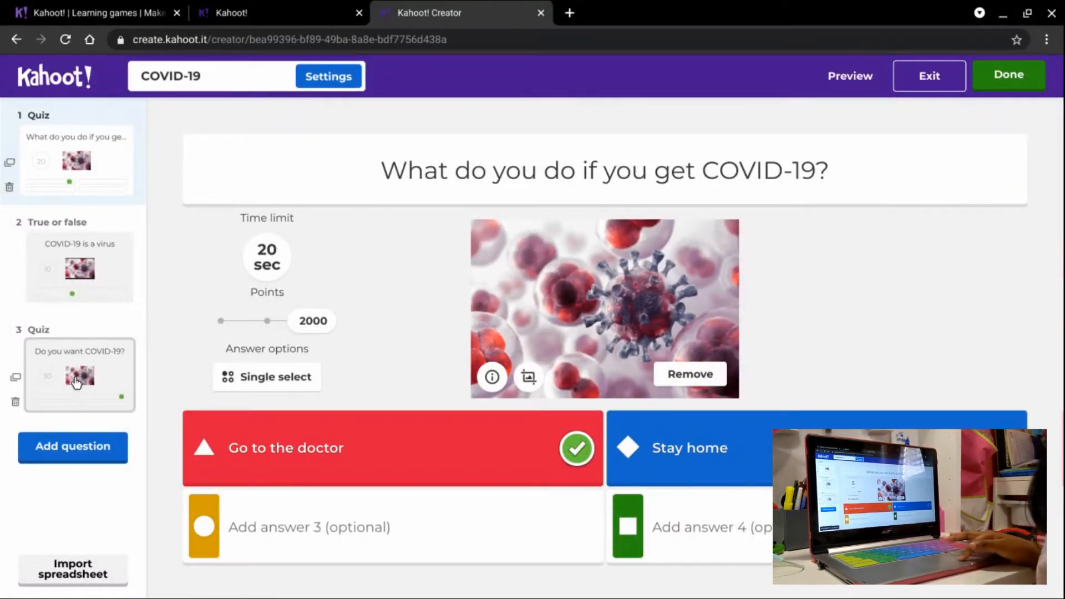
pyautogui.click(79, 332)
pyautogui.click(84, 277)
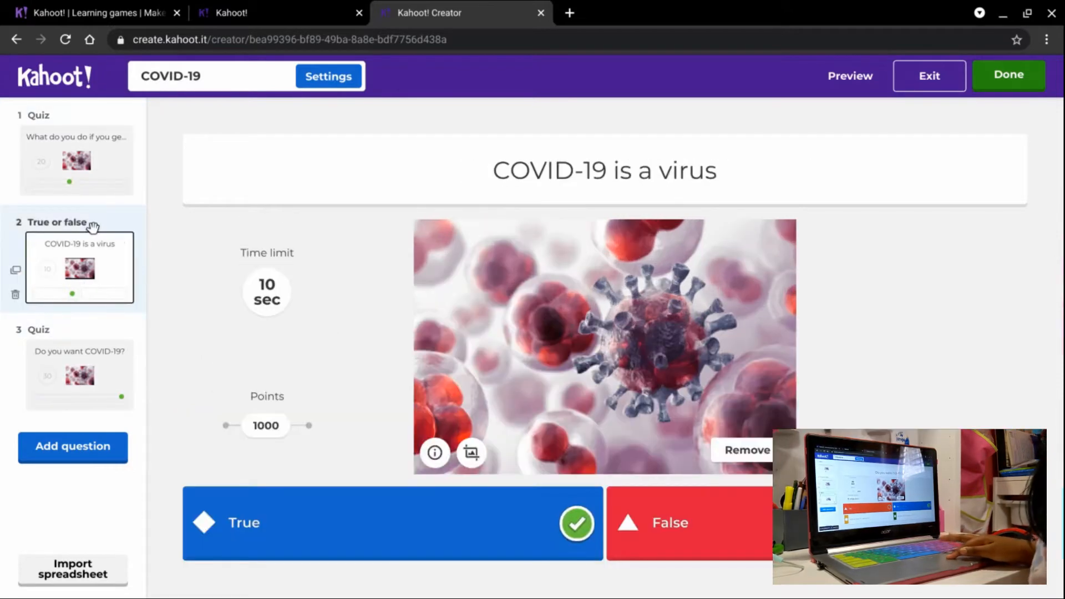
pyautogui.click(100, 166)
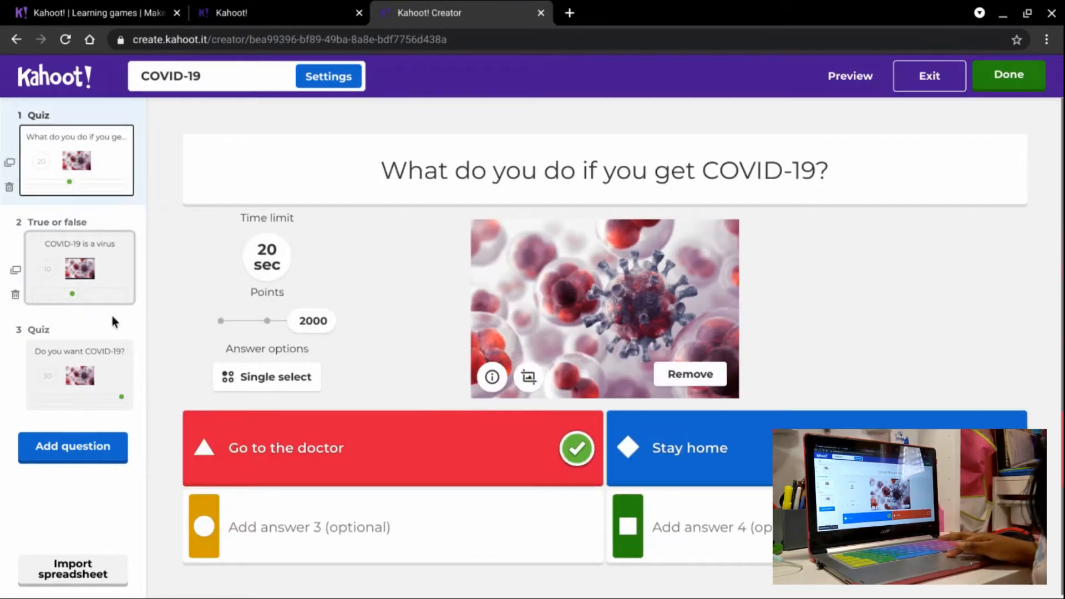
pyautogui.click(99, 382)
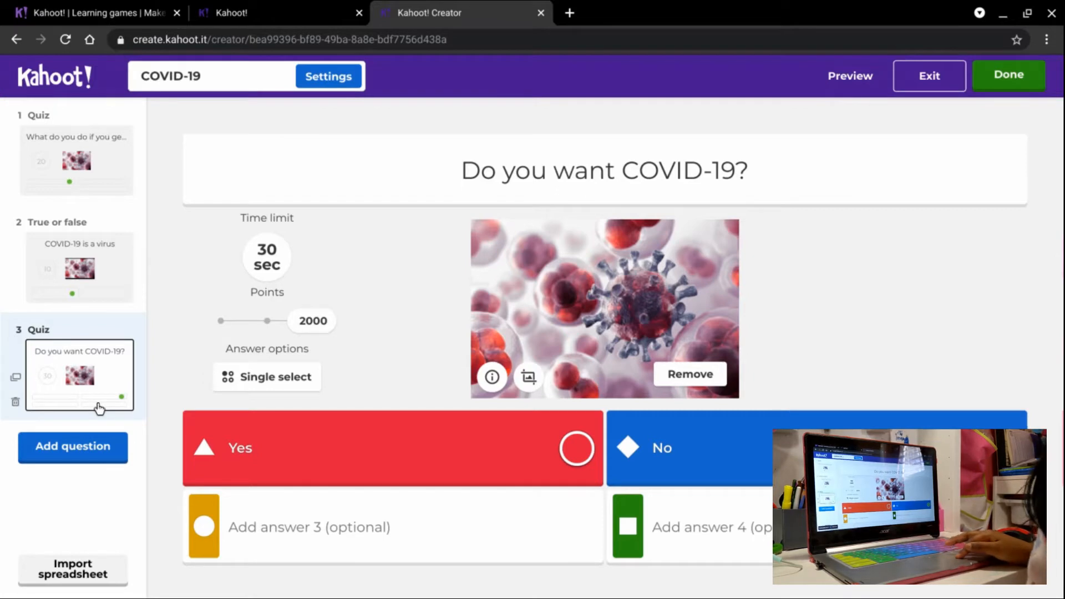
# - Add a True or false question with the text "Covid is very harmful"
pyautogui.click(95, 456)
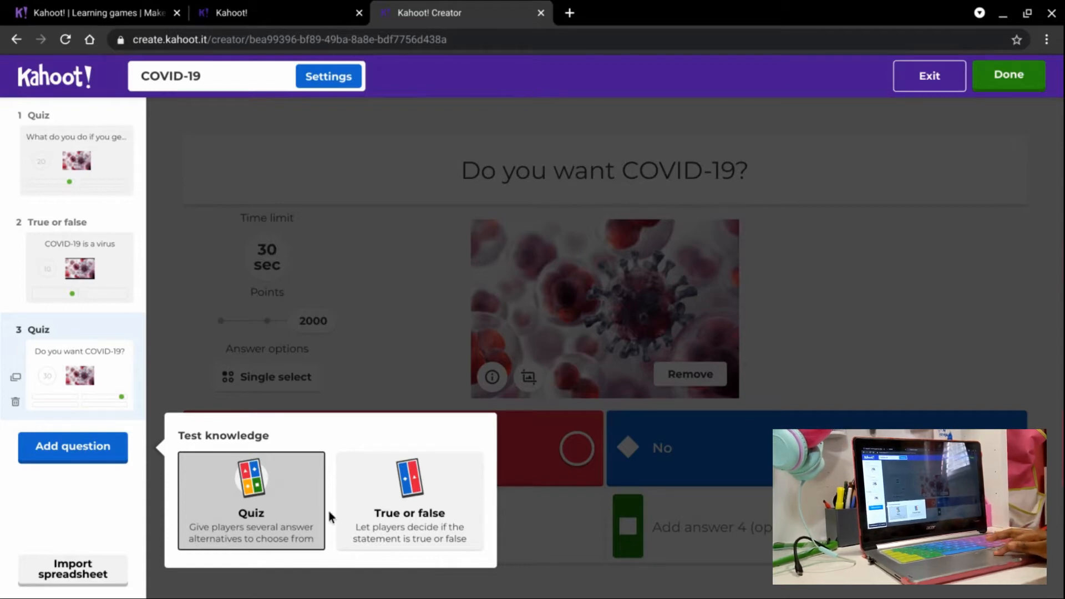
pyautogui.click(407, 524)
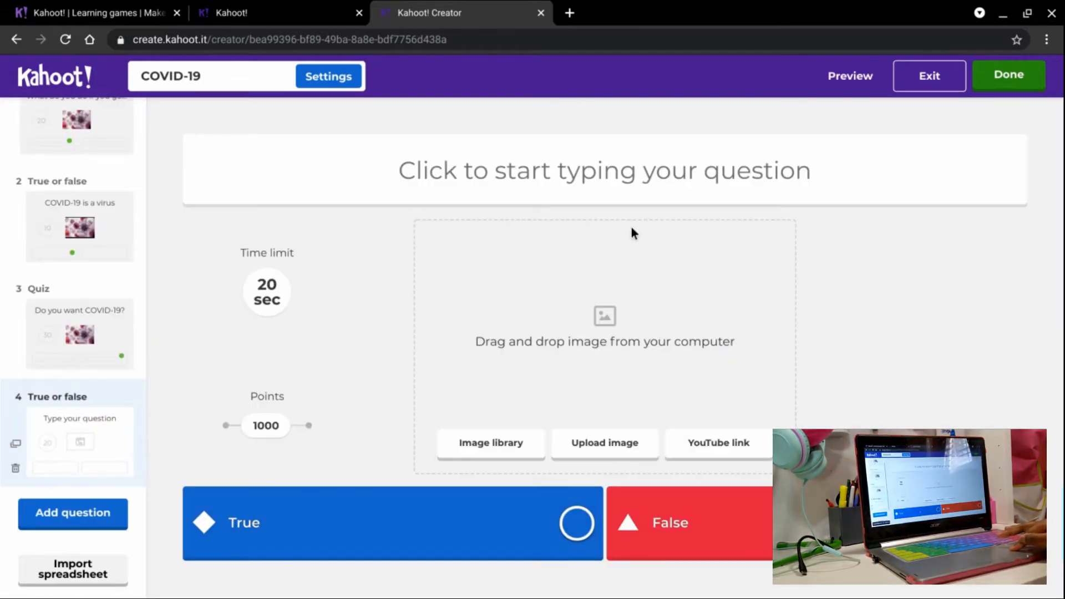
pyautogui.click(646, 189)
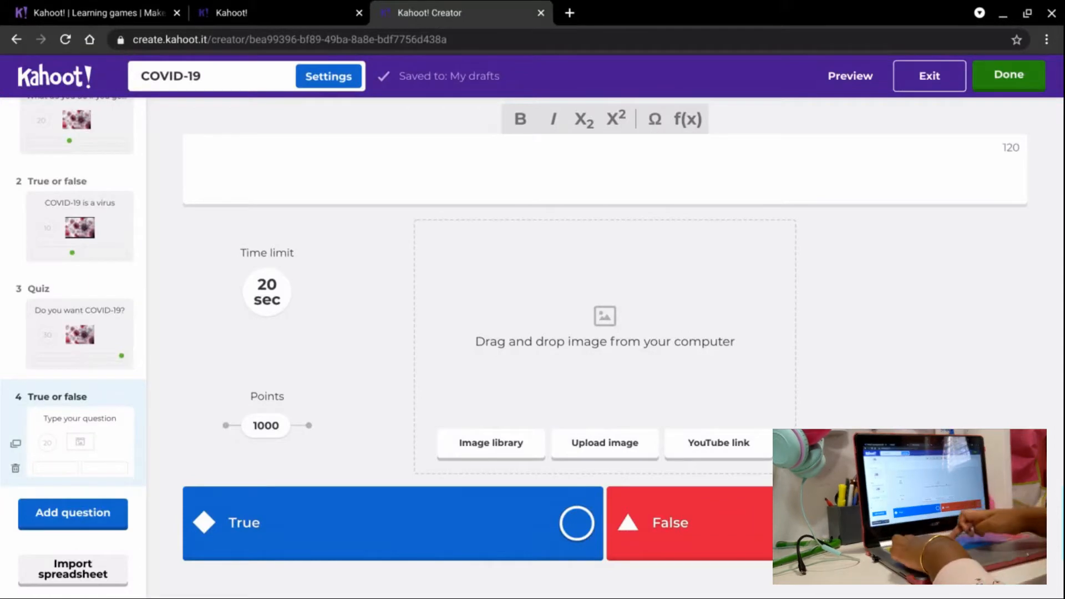
pyautogui.write('Covi')
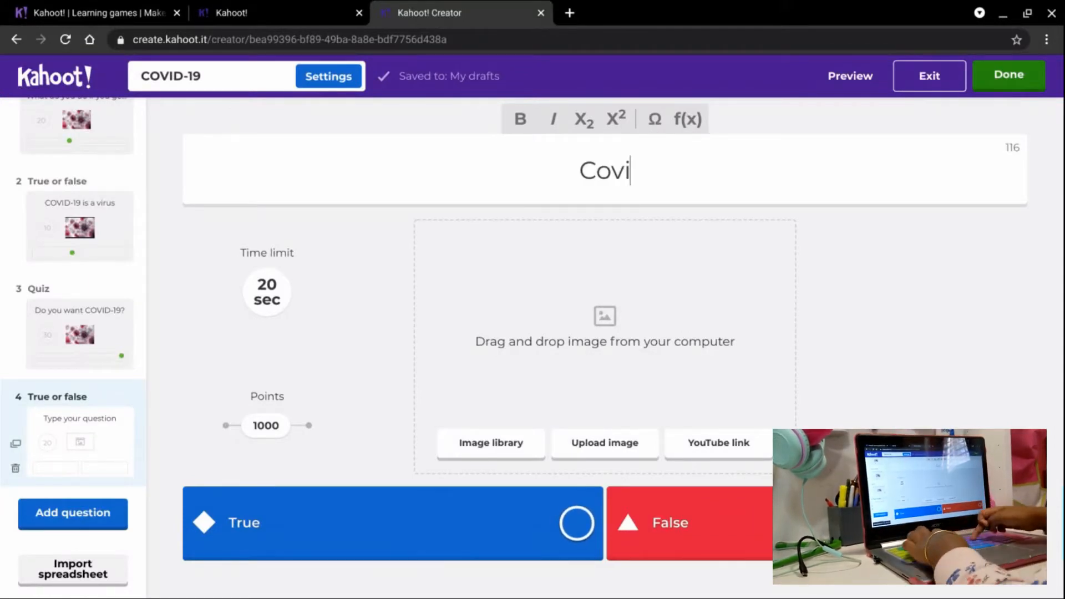
pyautogui.write('d is ')
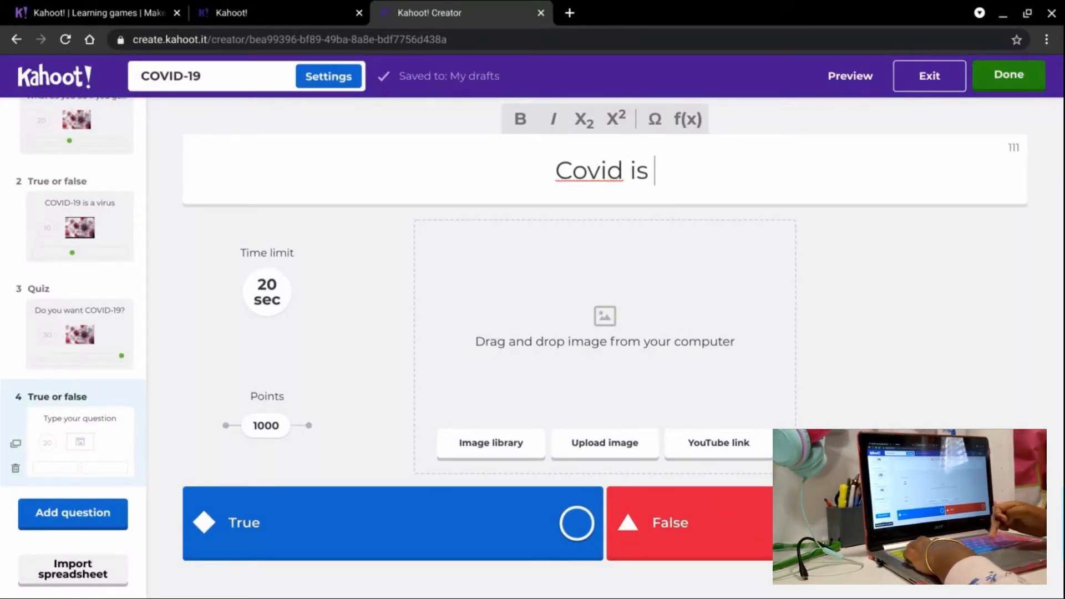
pyautogui.write('very h')
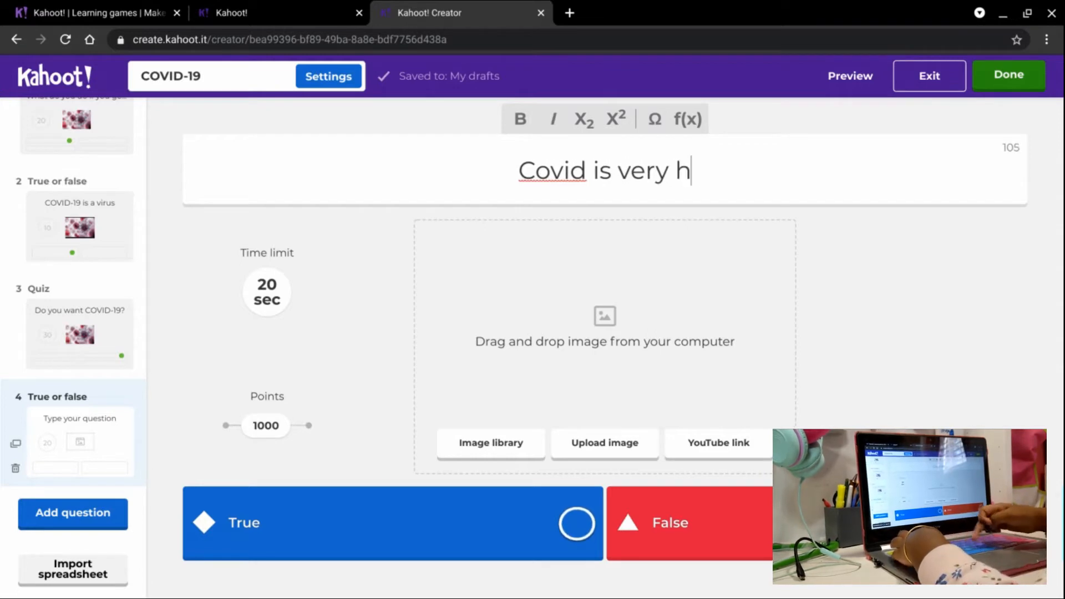
pyautogui.write('armful')
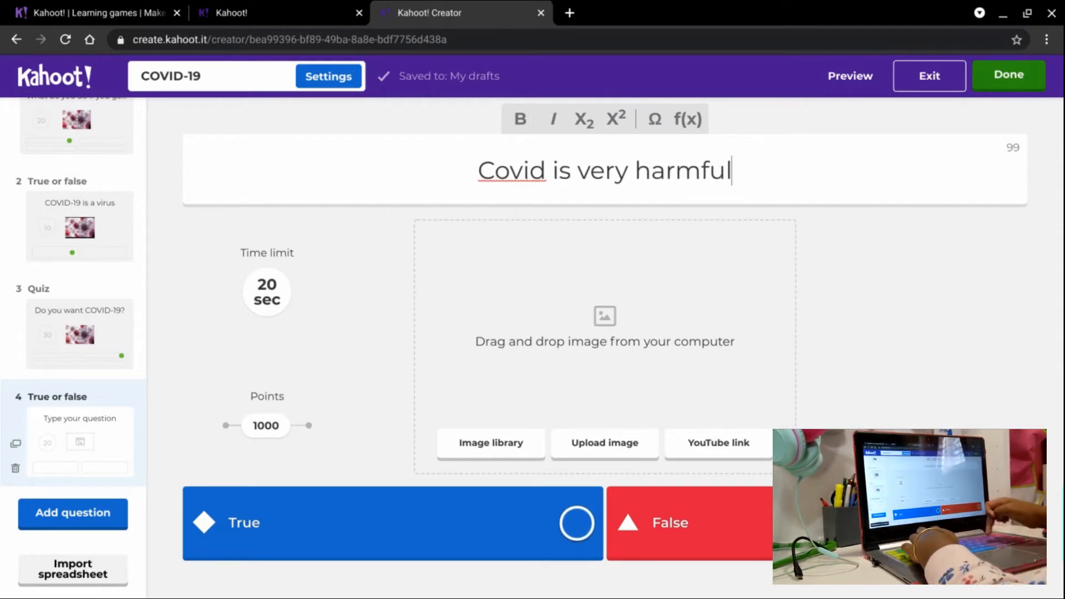
pyautogui.click(971, 400)
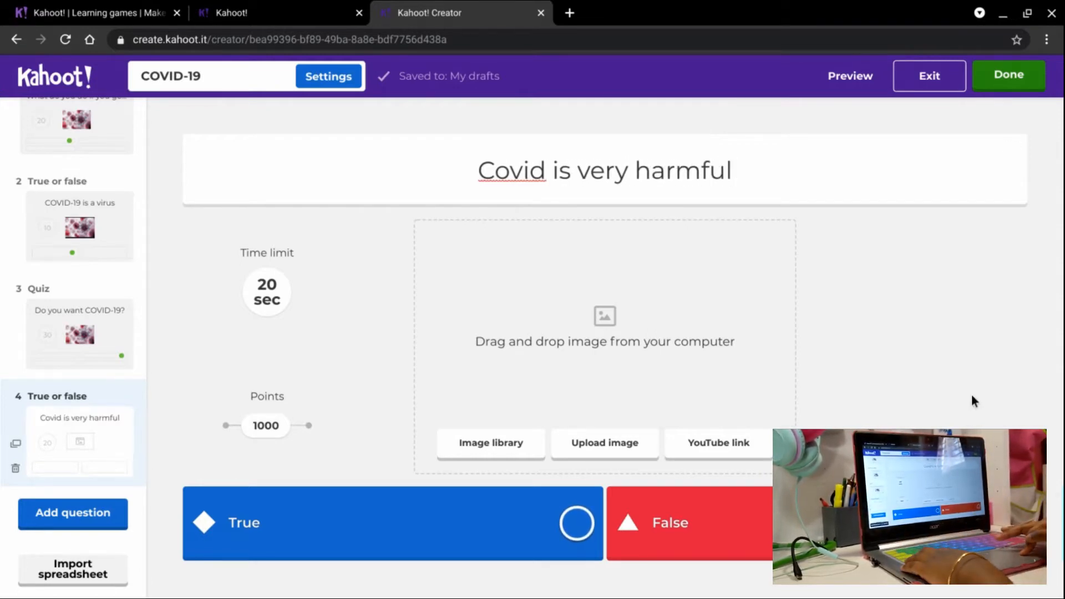
pyautogui.click(530, 179)
pyautogui.doubleClick(530, 179)
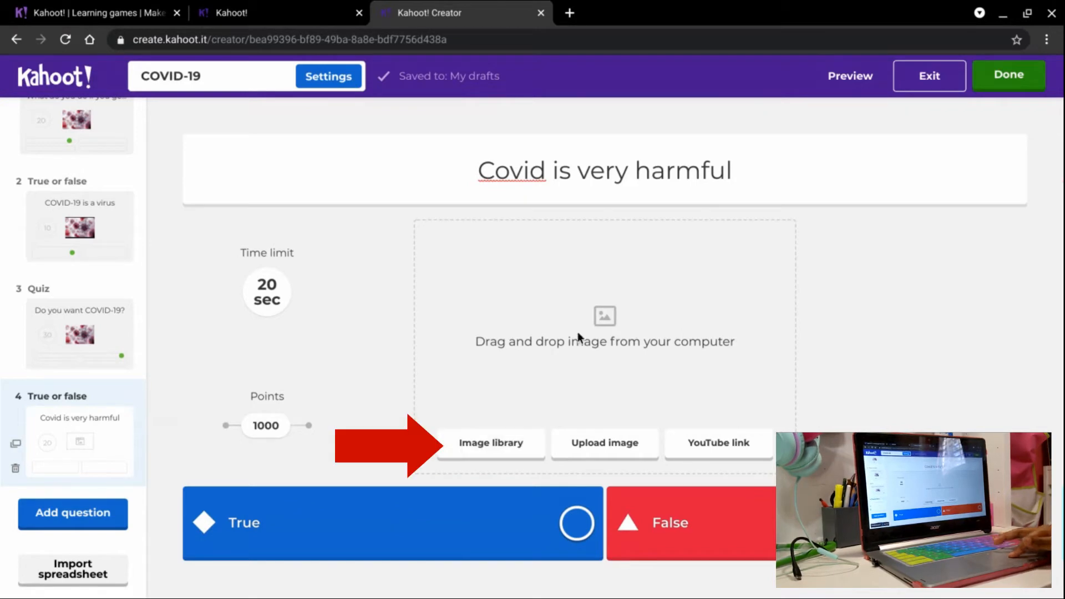
# - Add the coronavirus picture from the image library's Most Popular category to the question
pyautogui.click(497, 452)
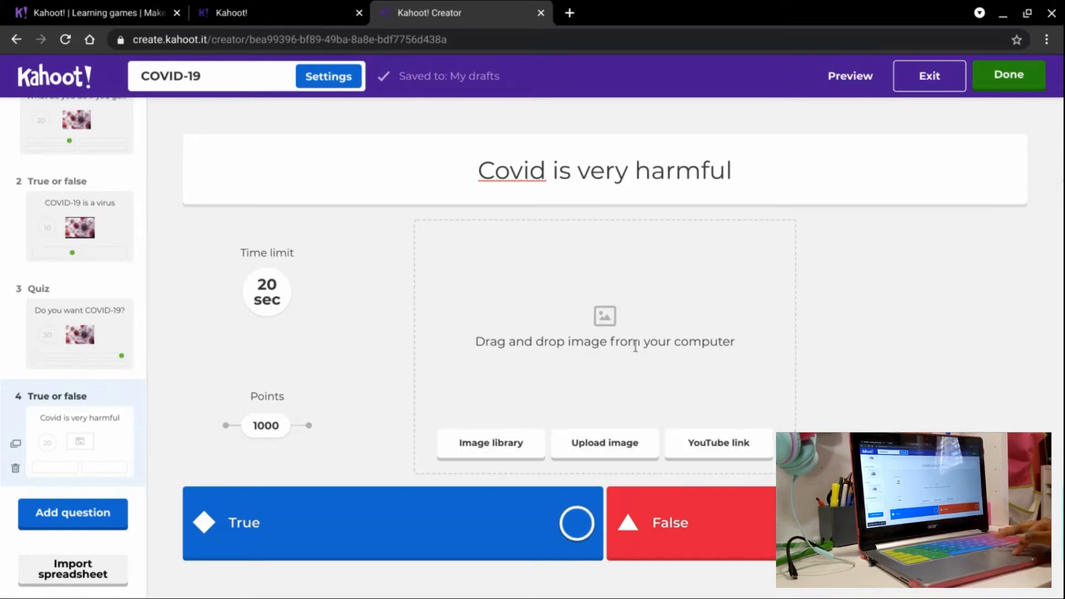
pyautogui.click(514, 454)
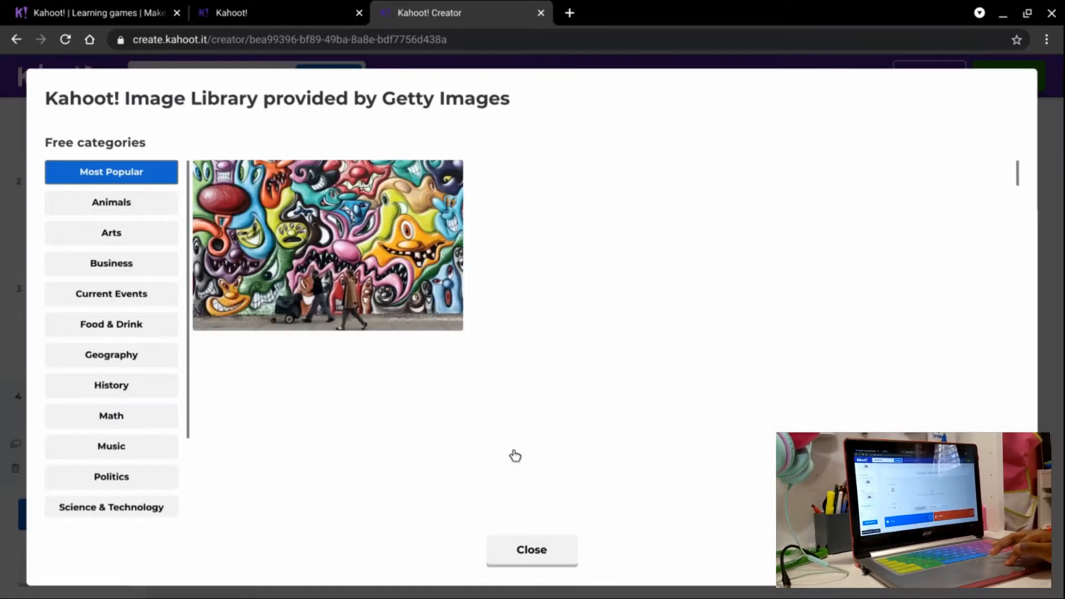
pyautogui.scroll(-10, 785, 328)
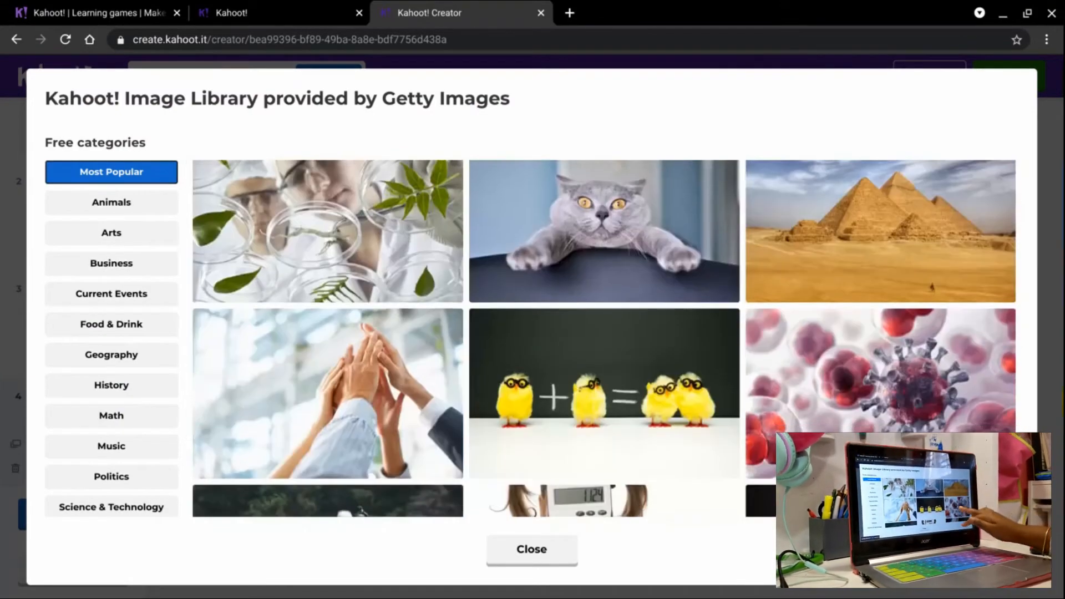
pyautogui.click(888, 383)
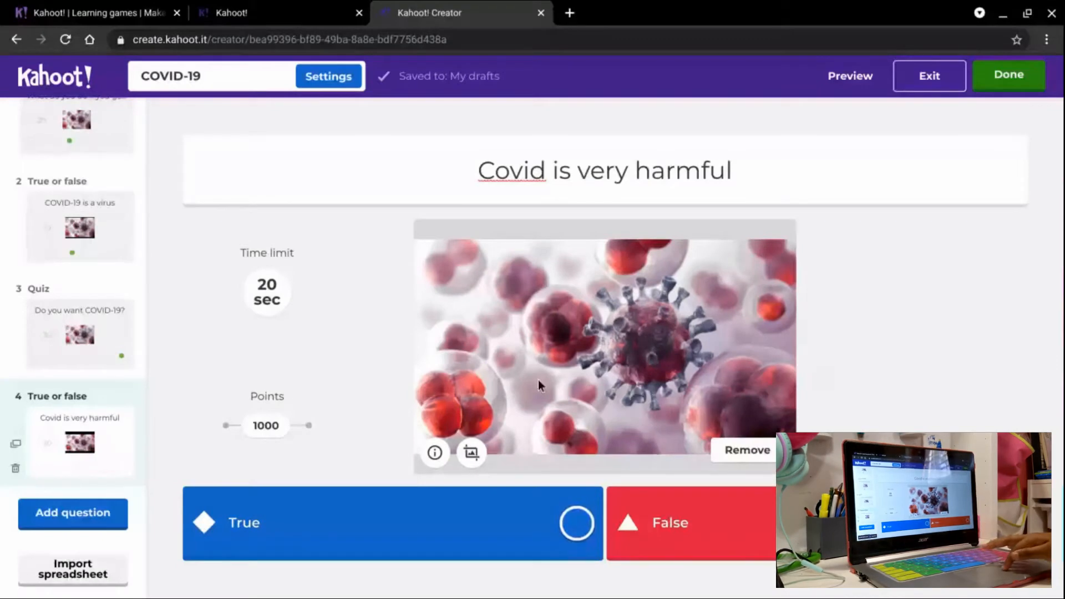
# - Crop the question's image by zooming in slightly on the virus and save the crop
pyautogui.click(471, 454)
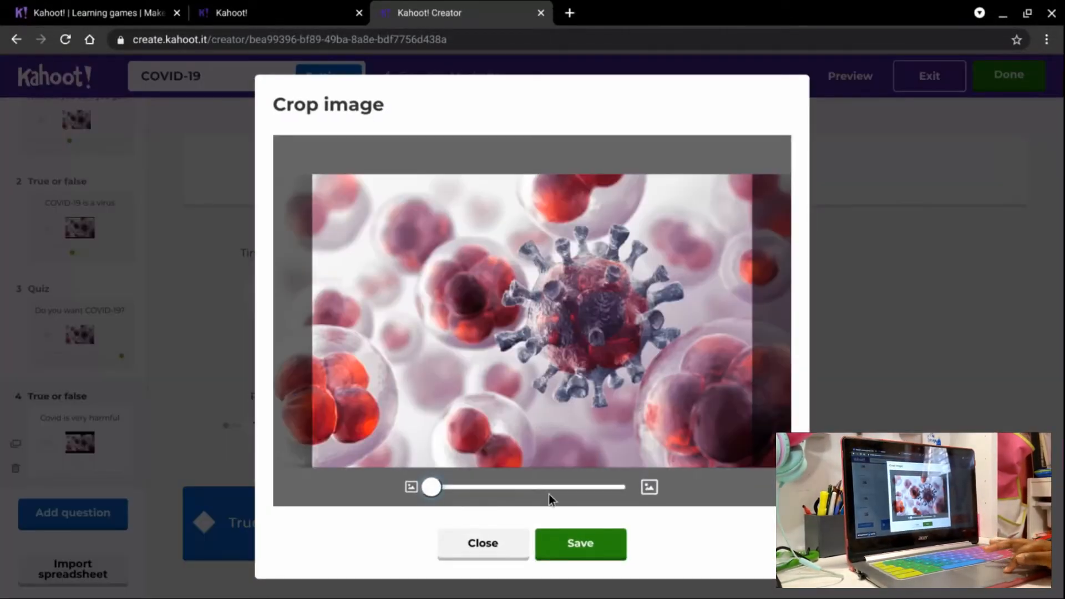
pyautogui.moveTo(431, 486); pyautogui.dragTo(452, 486)
pyautogui.click(571, 546)
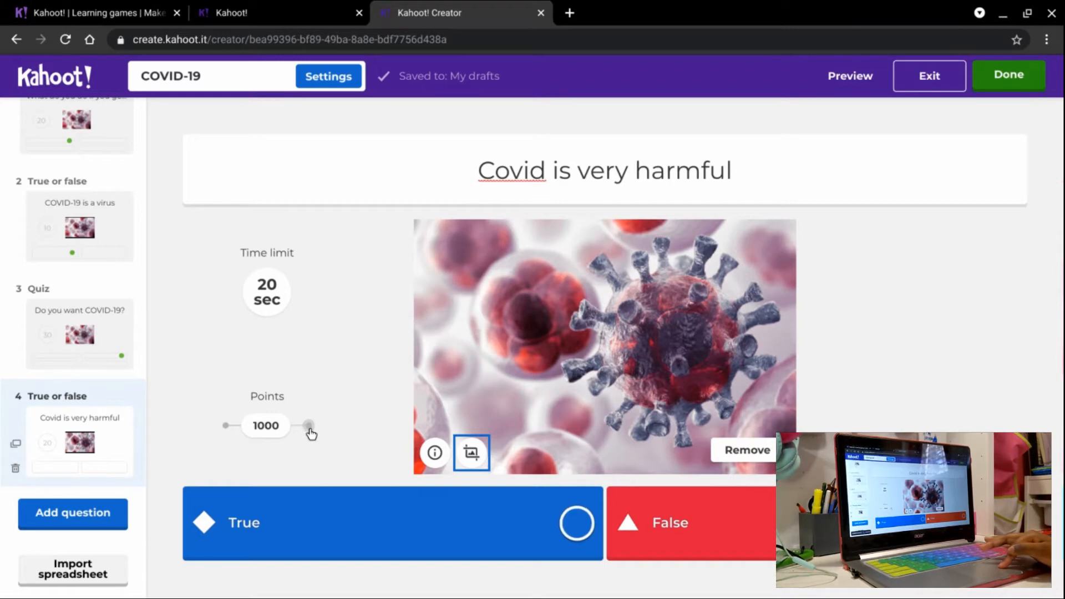
# - Try the question's points at 0 and 2000, and return them to 1000
pyautogui.click(225, 428)
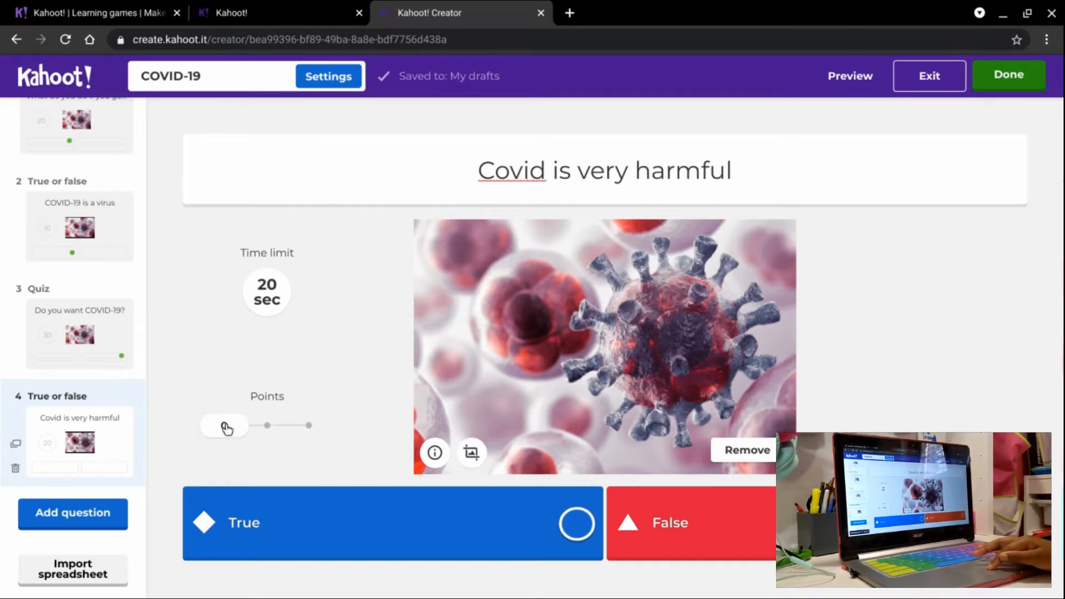
pyautogui.click(267, 429)
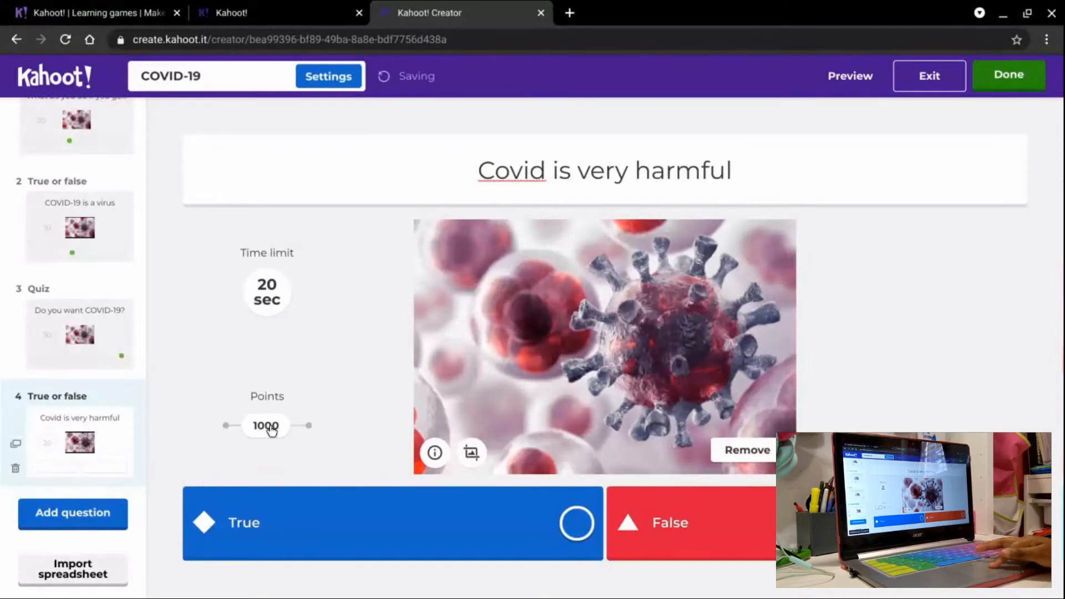
pyautogui.click(309, 428)
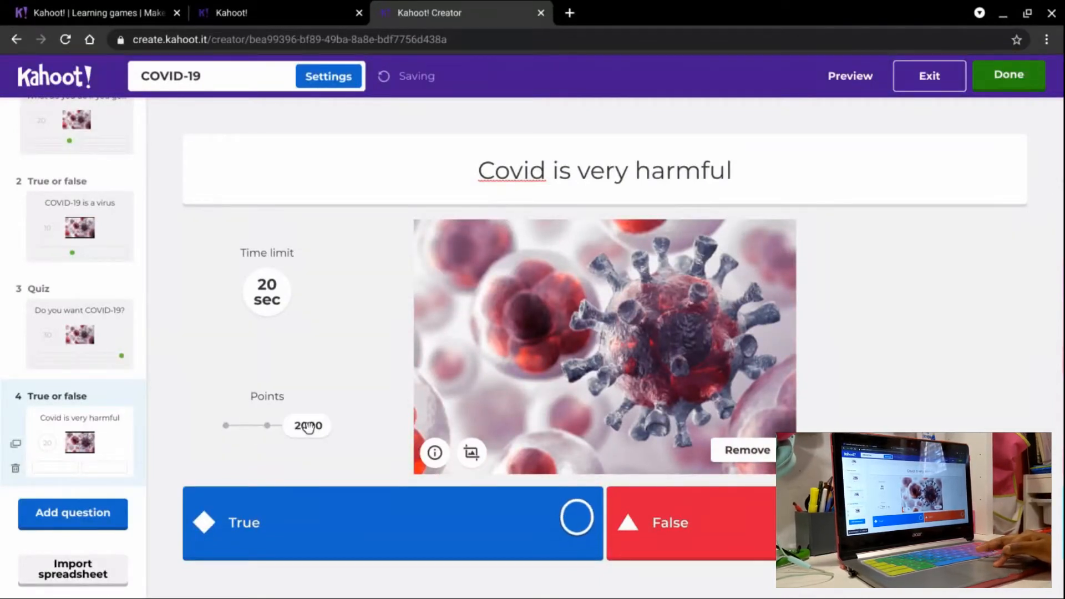
pyautogui.click(268, 426)
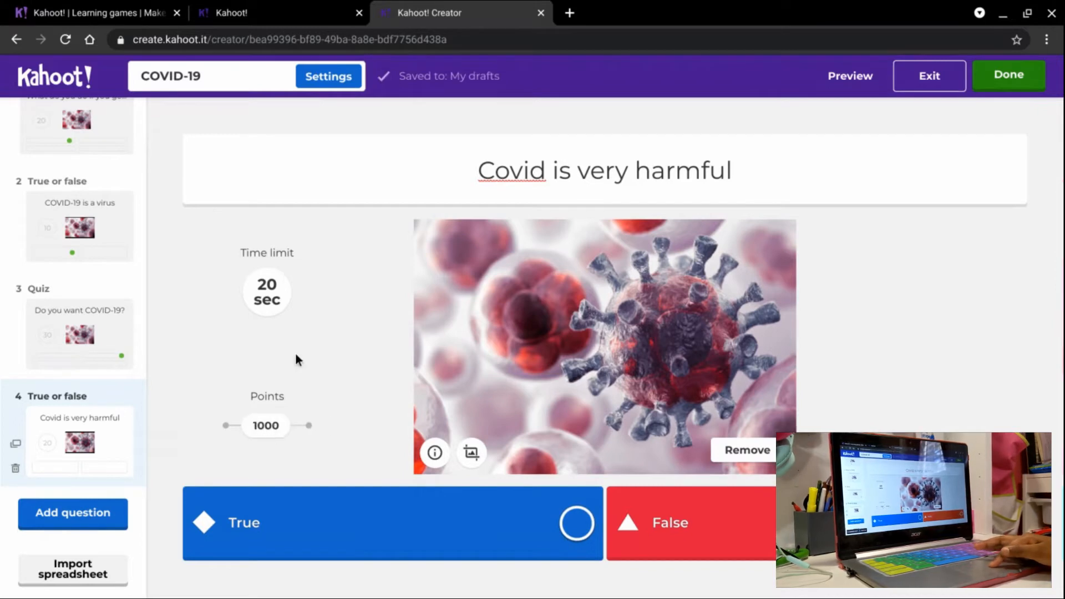
# - Set the question's time limit to 10 seconds and mark True as the correct answer
pyautogui.click(270, 300)
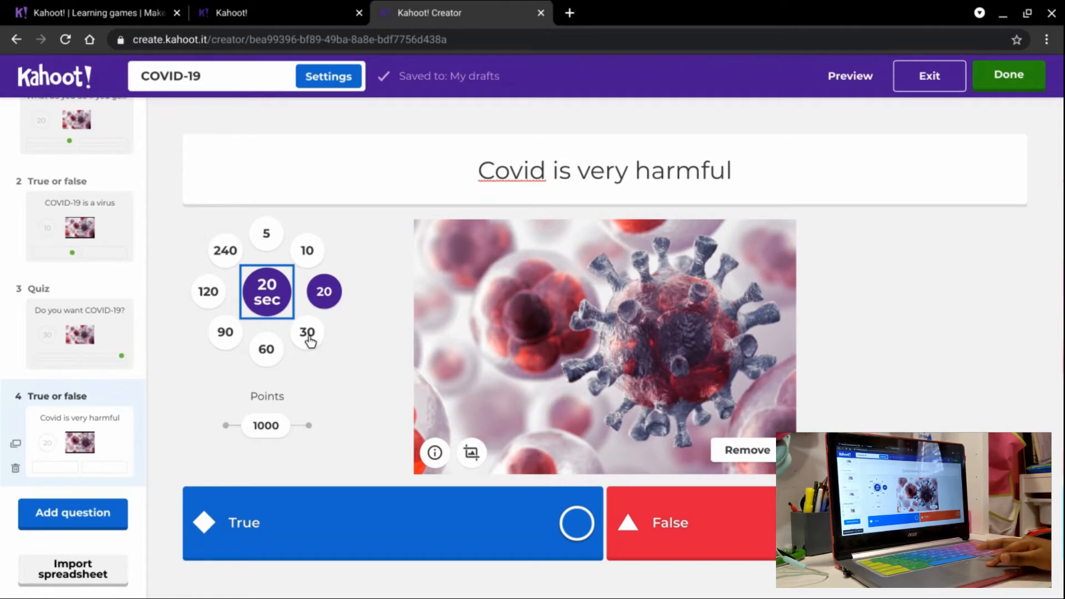
pyautogui.click(312, 249)
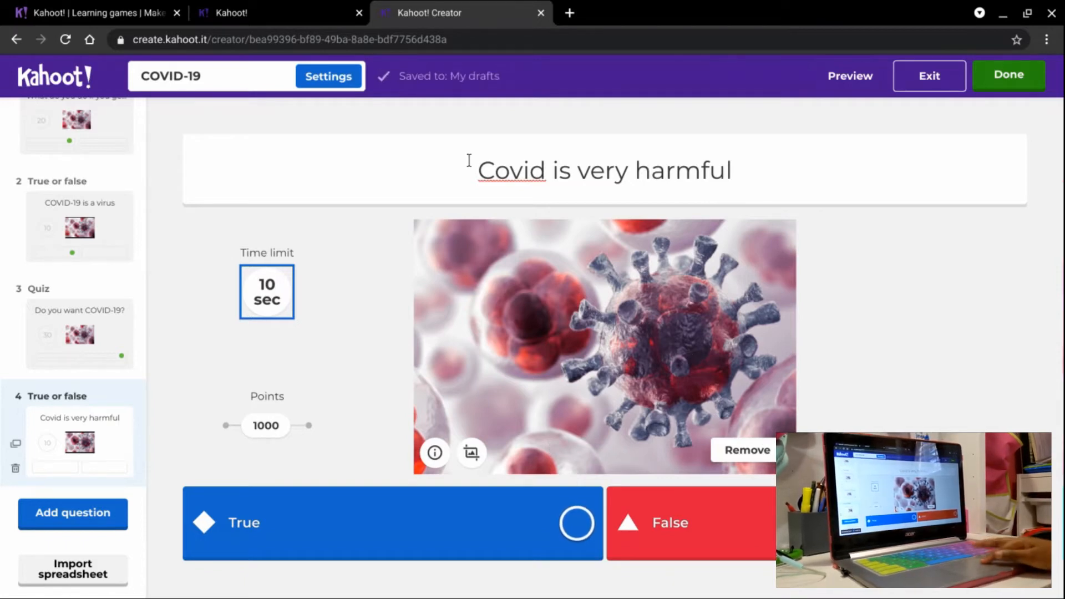
pyautogui.click(576, 523)
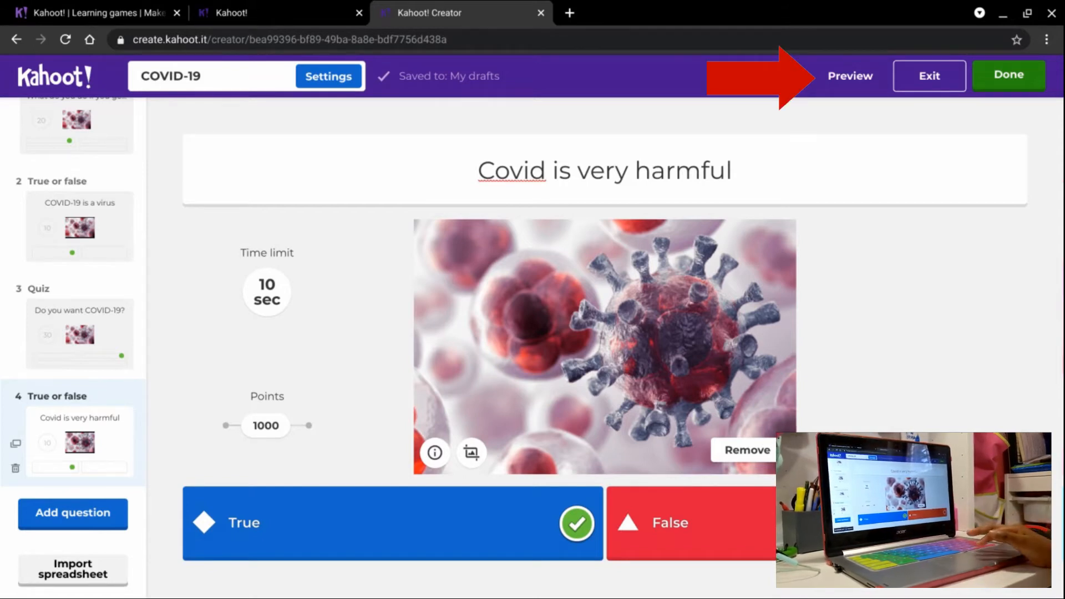
# - Preview the "Covid is very harmful" question as players see it and return to editing
pyautogui.click(838, 73)
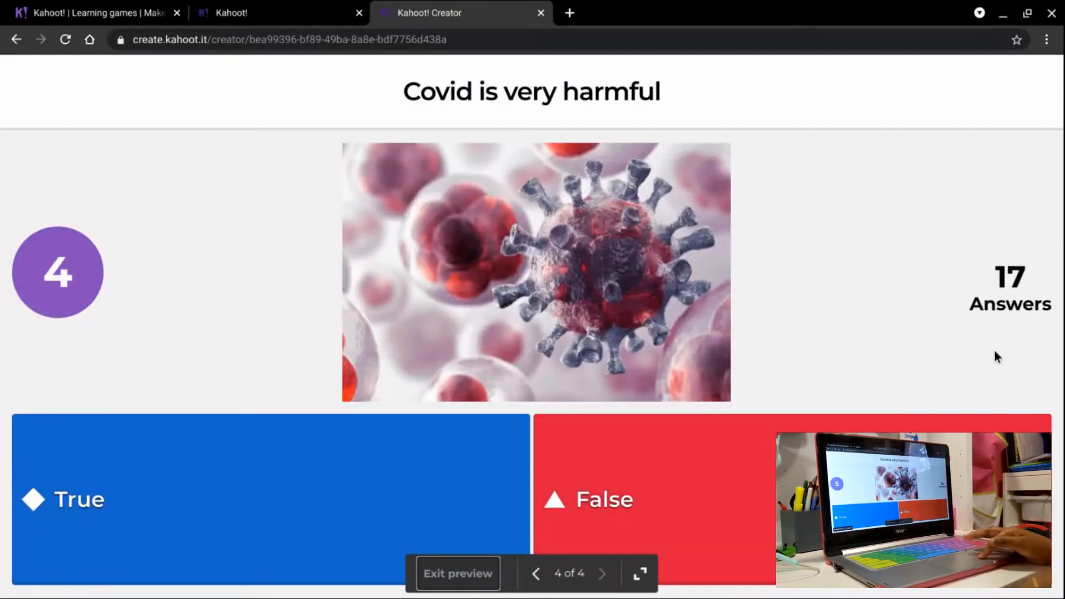
pyautogui.press('Escape')
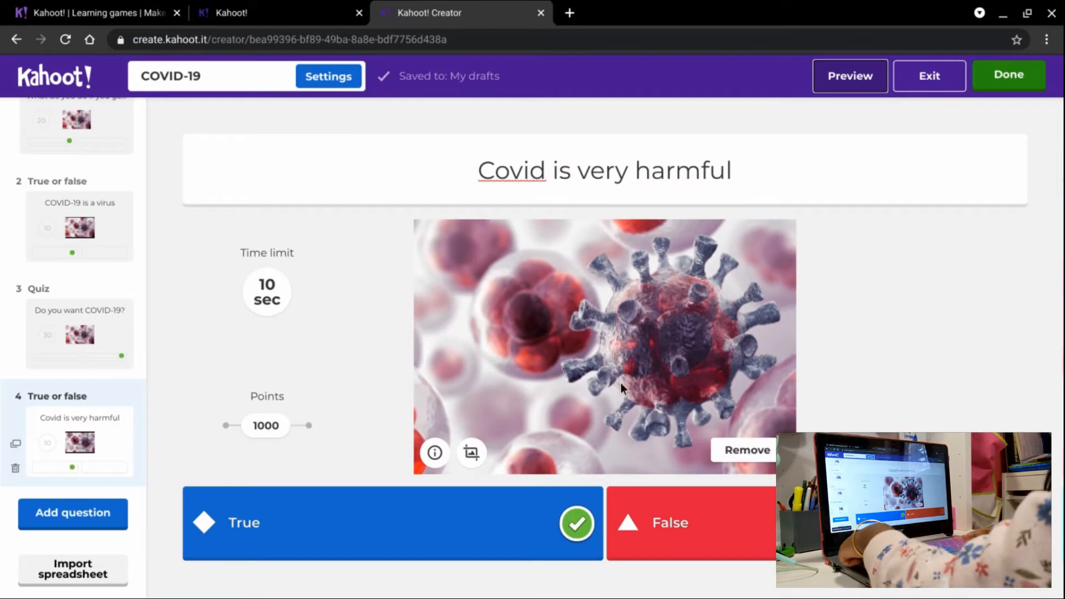
# - Add a Quiz question as the fifth question and try entering its optional third and fourth answer fields
pyautogui.click(52, 521)
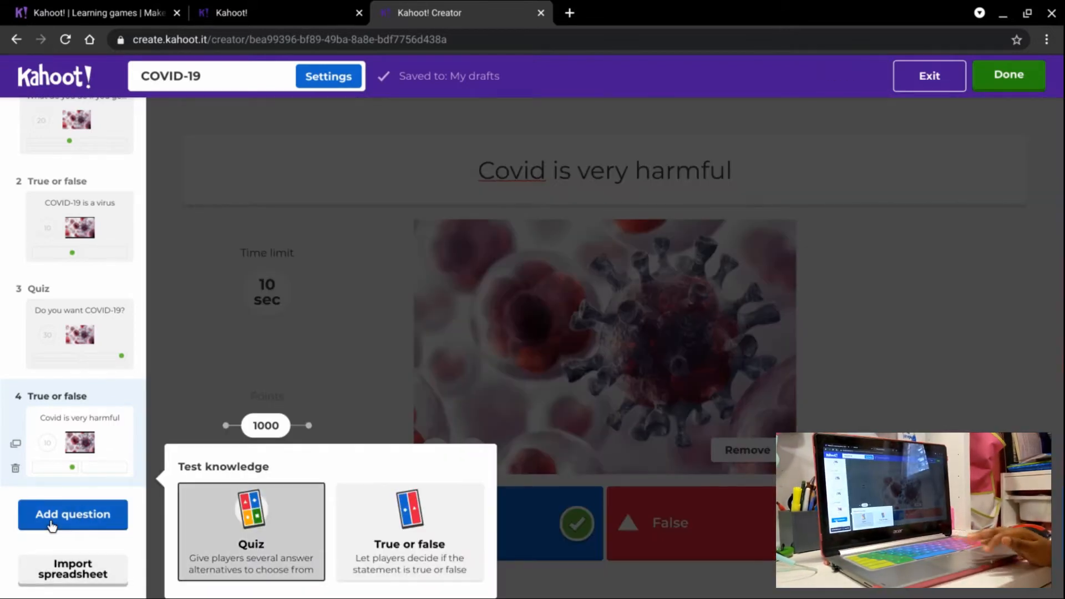
pyautogui.click(270, 542)
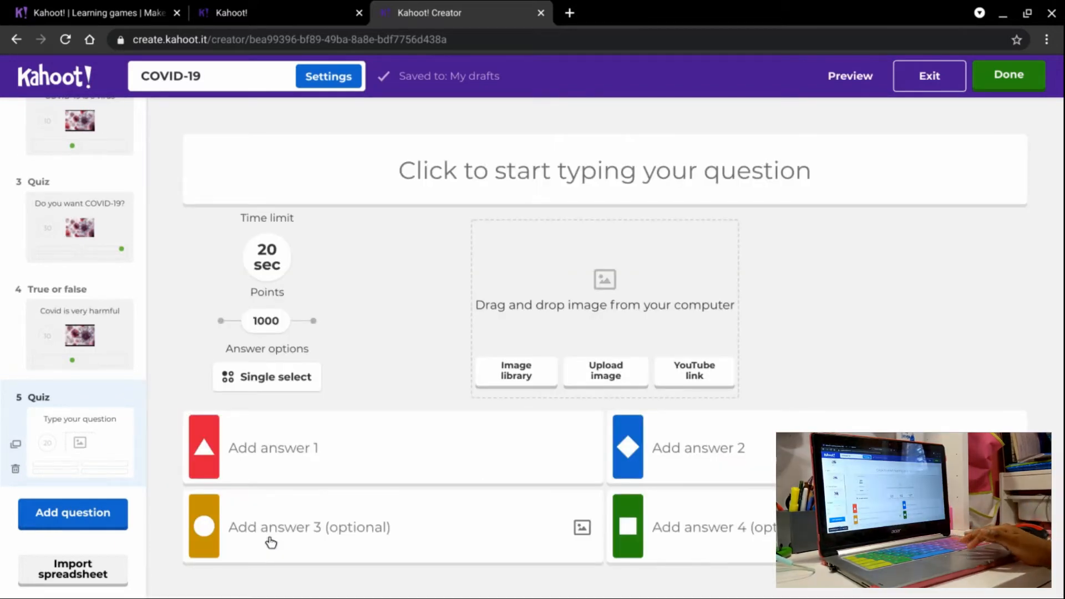
pyautogui.click(328, 537)
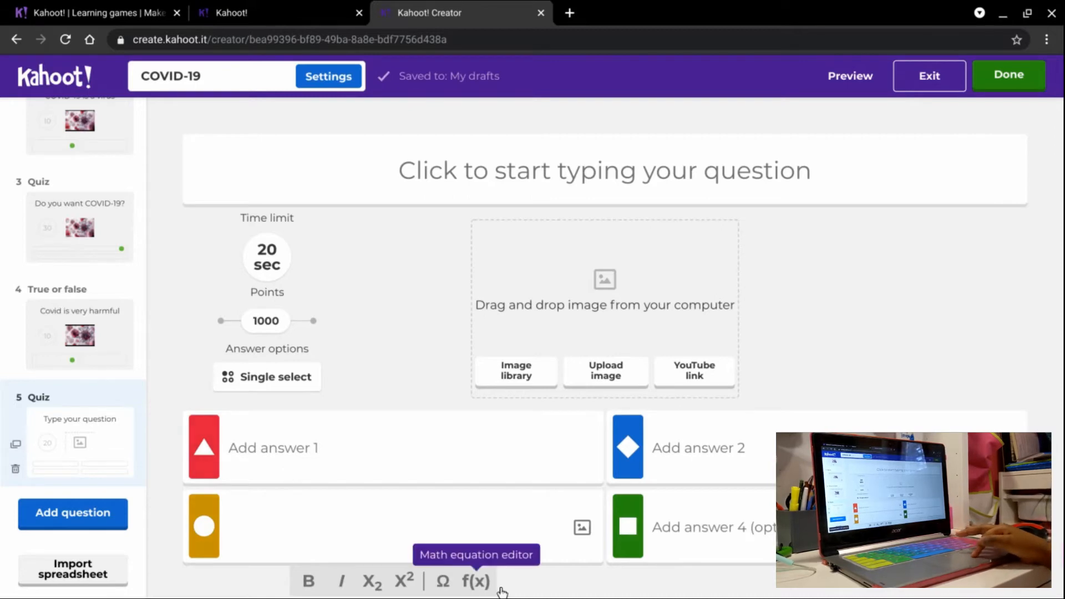
pyautogui.click(765, 536)
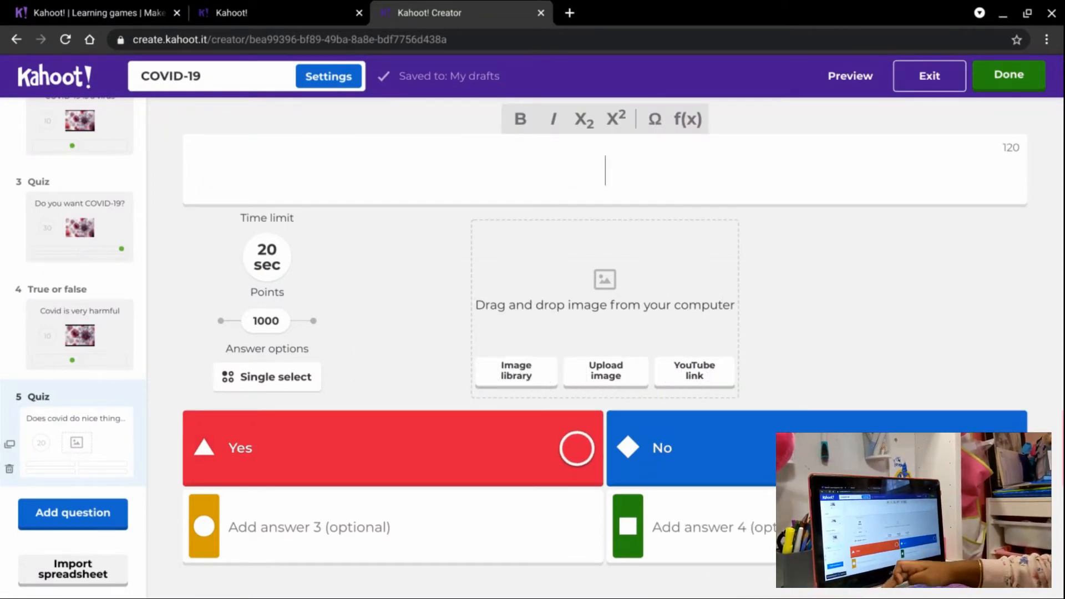
# - Replace the fifth question's text with "What are the symptoms of covid 19?", correcting the spelling of "symptoms"
pyautogui.write('What are')
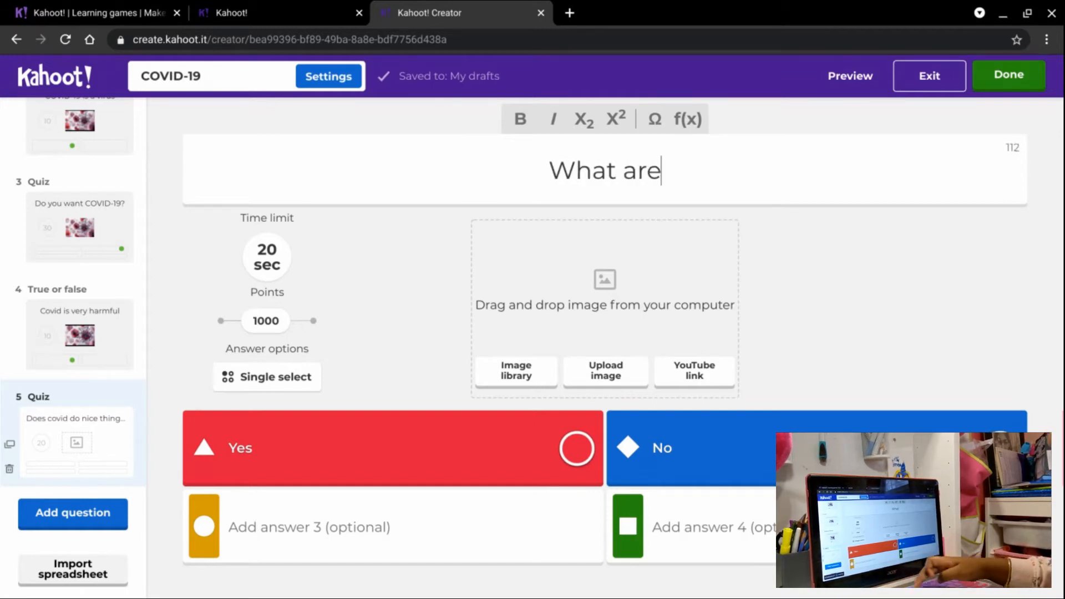
pyautogui.write(' the ')
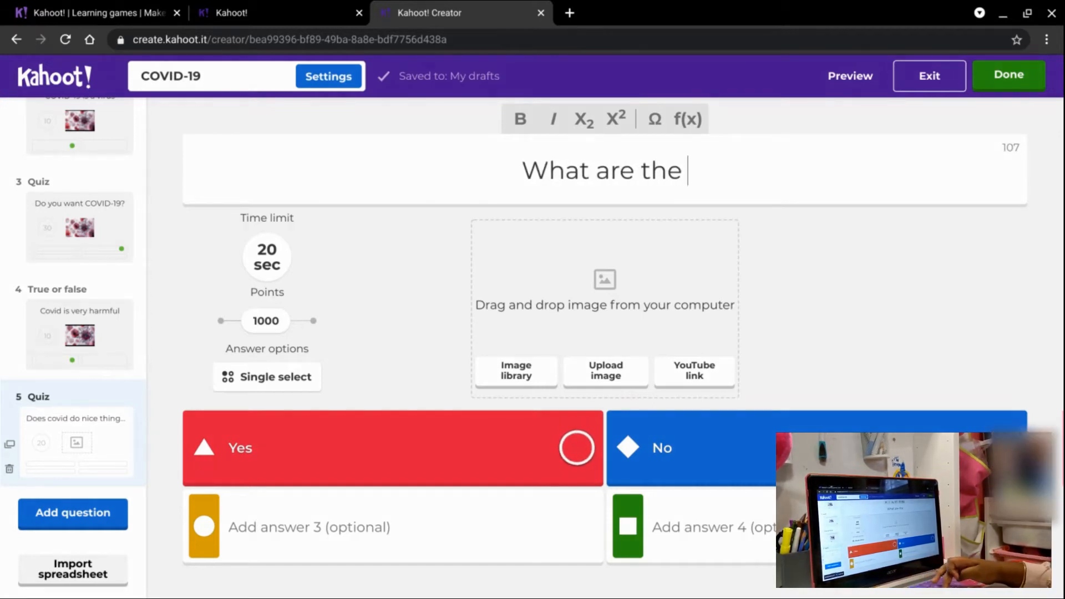
pyautogui.write('symton')
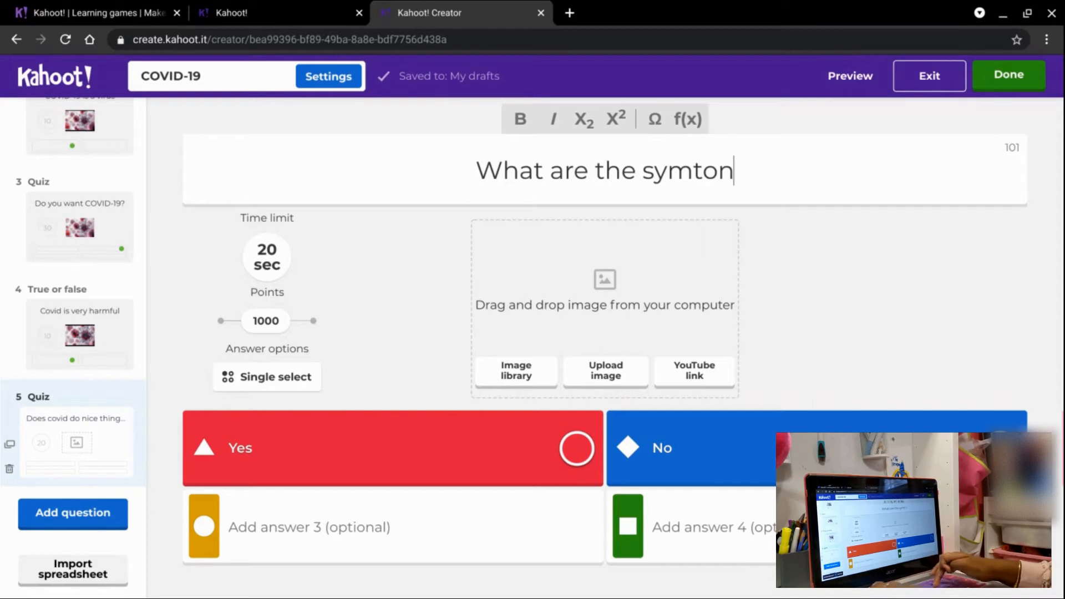
pyautogui.press('BackSpace')
pyautogui.write('ms o')
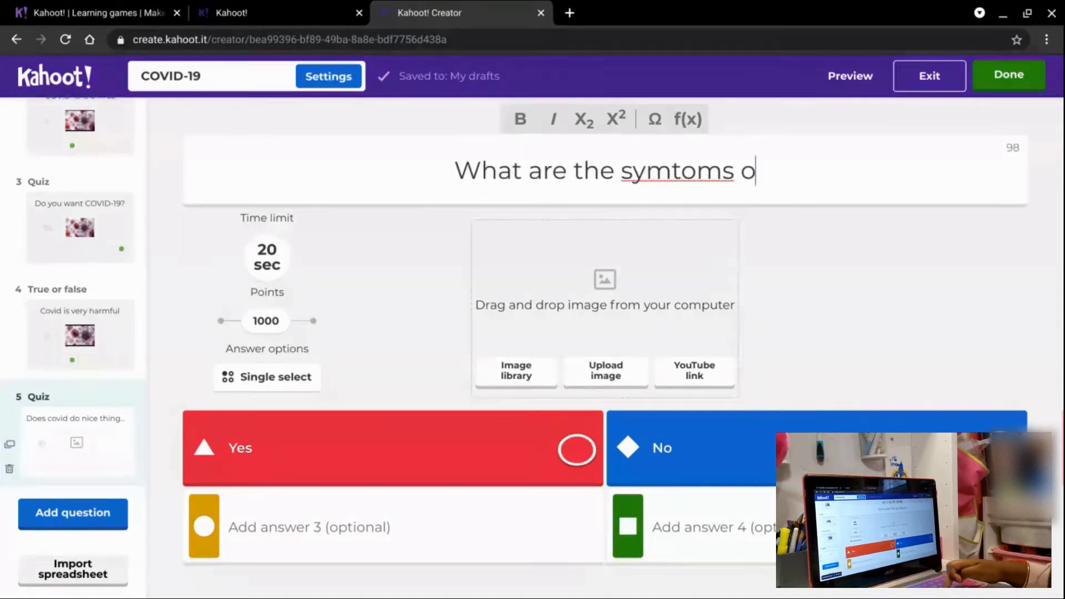
pyautogui.write('f co')
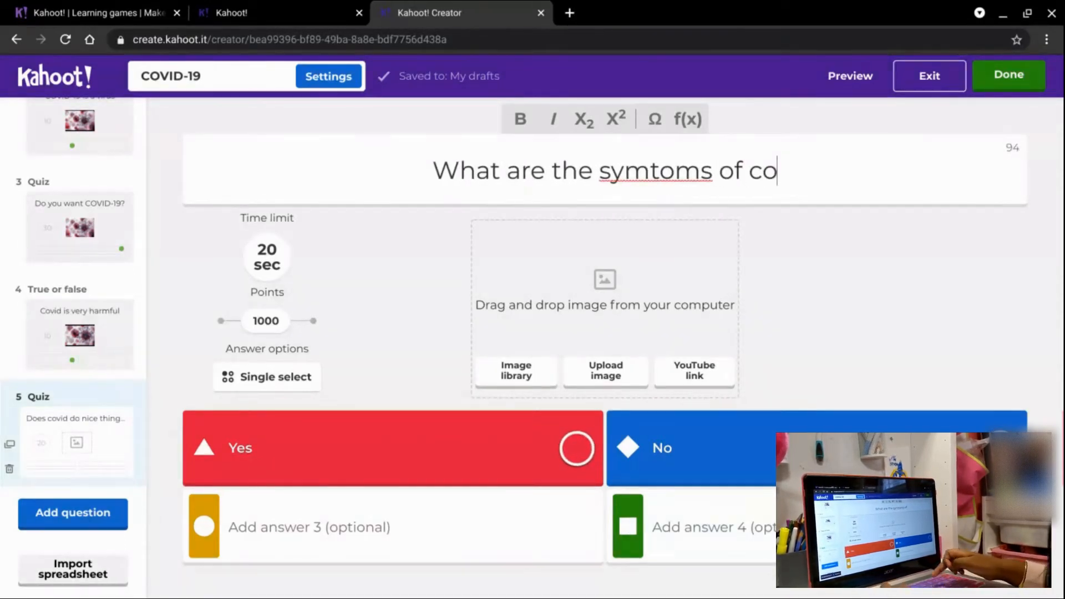
pyautogui.write('vid 19?')
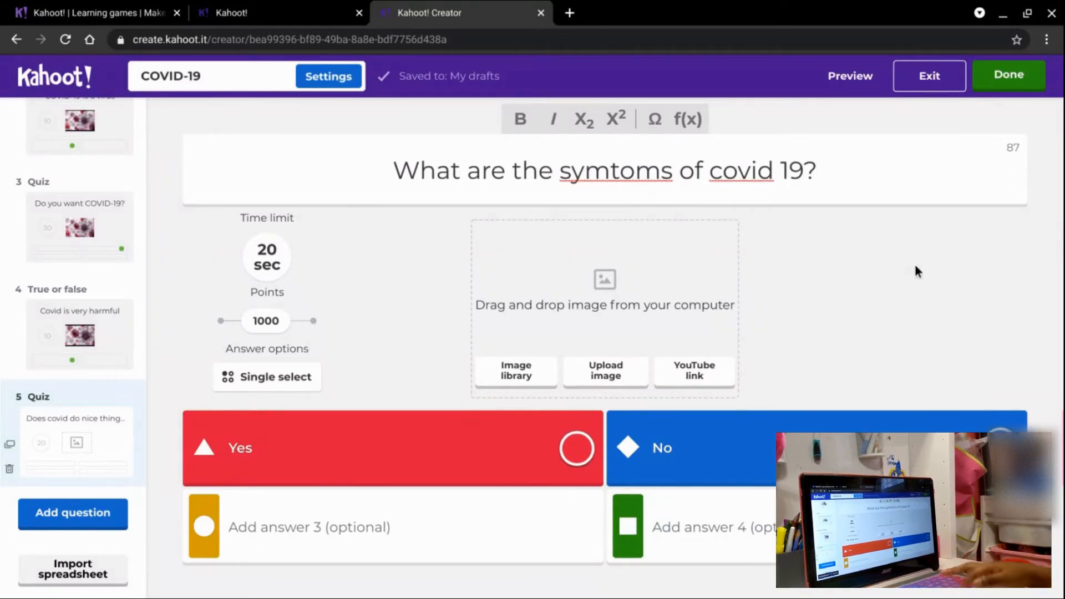
pyautogui.doubleClick(628, 172)
pyautogui.write('symptoms')
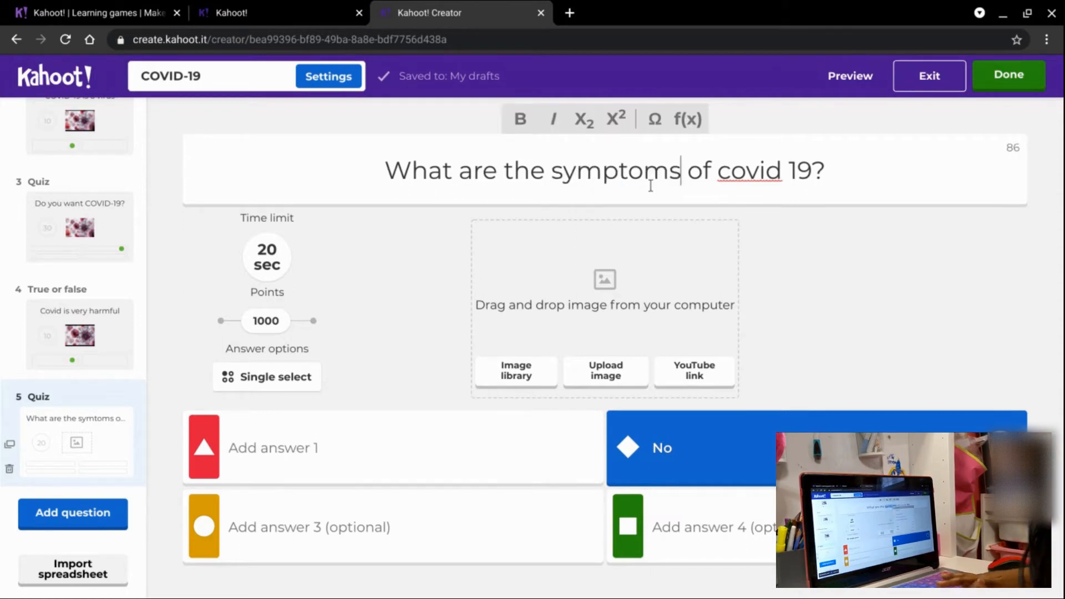
pyautogui.click(744, 251)
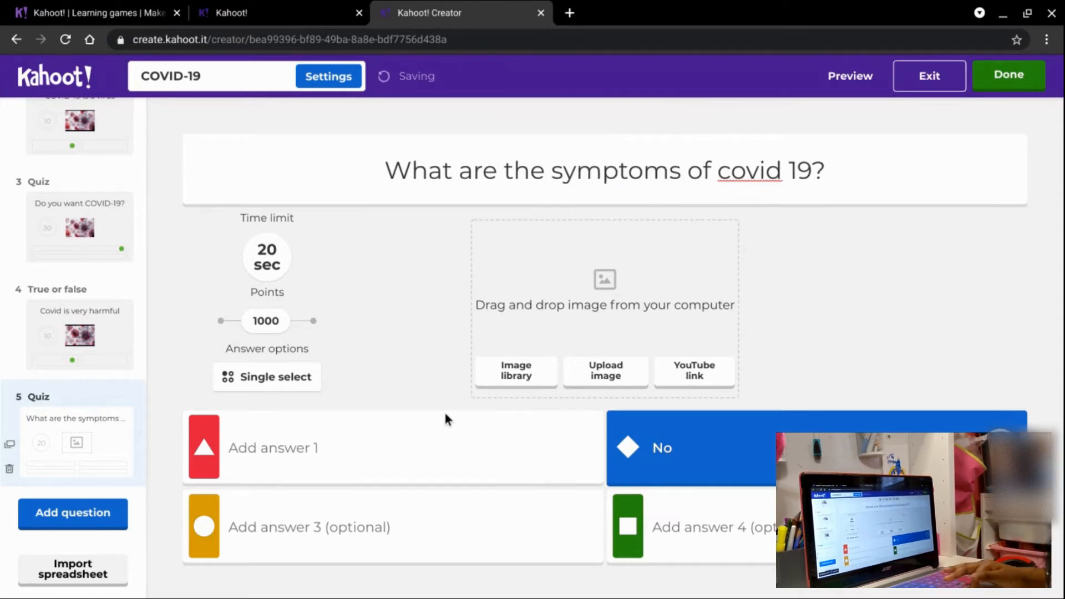
# - Enter "Coughing" as the first answer and replace the second answer with "Headache"
pyautogui.click(415, 438)
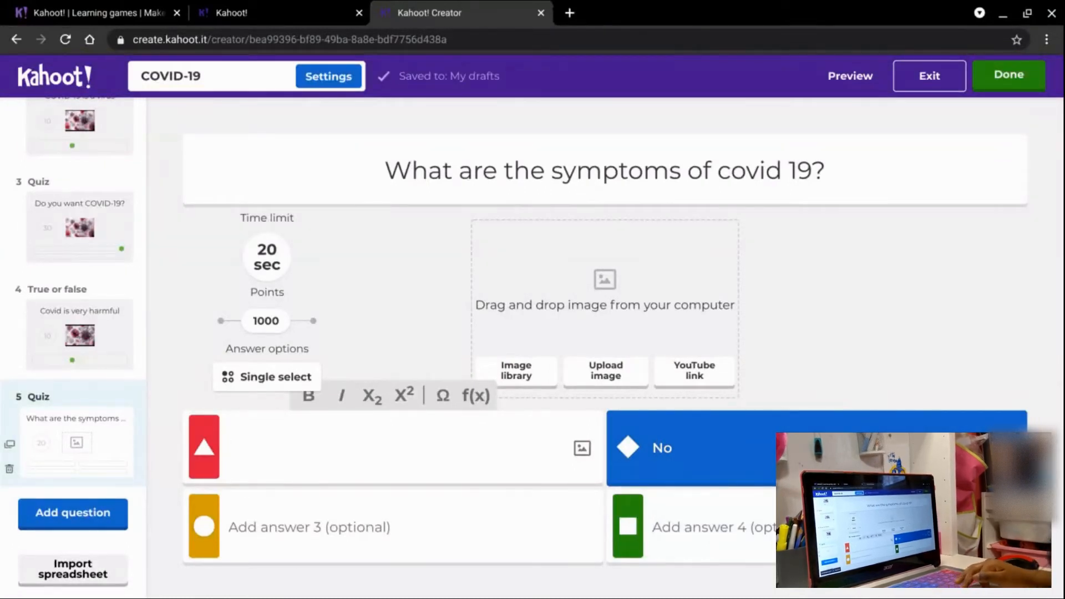
pyautogui.write('Coughing')
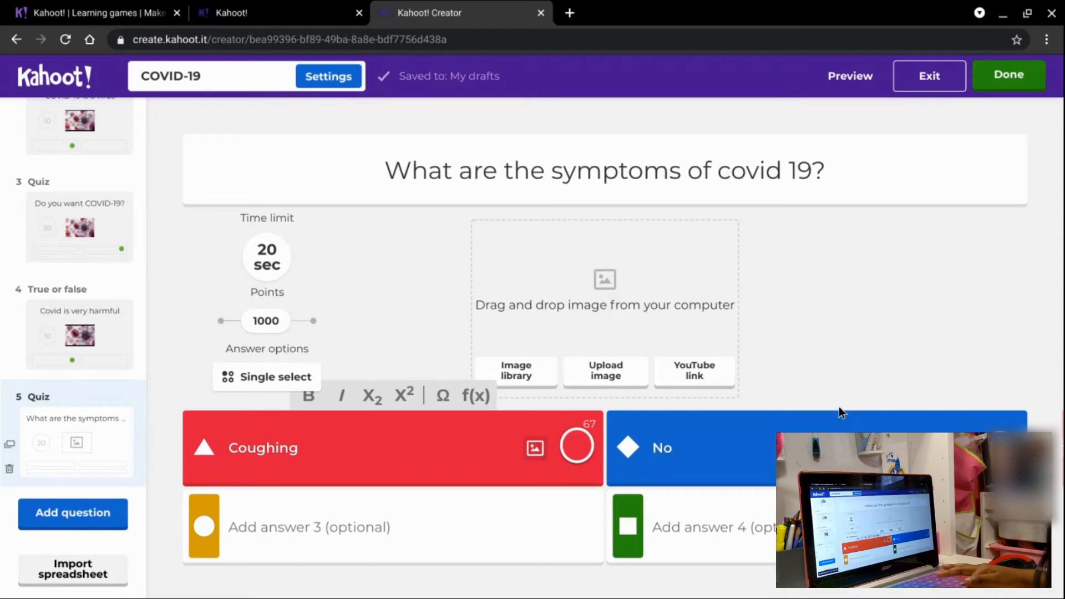
pyautogui.click(817, 428)
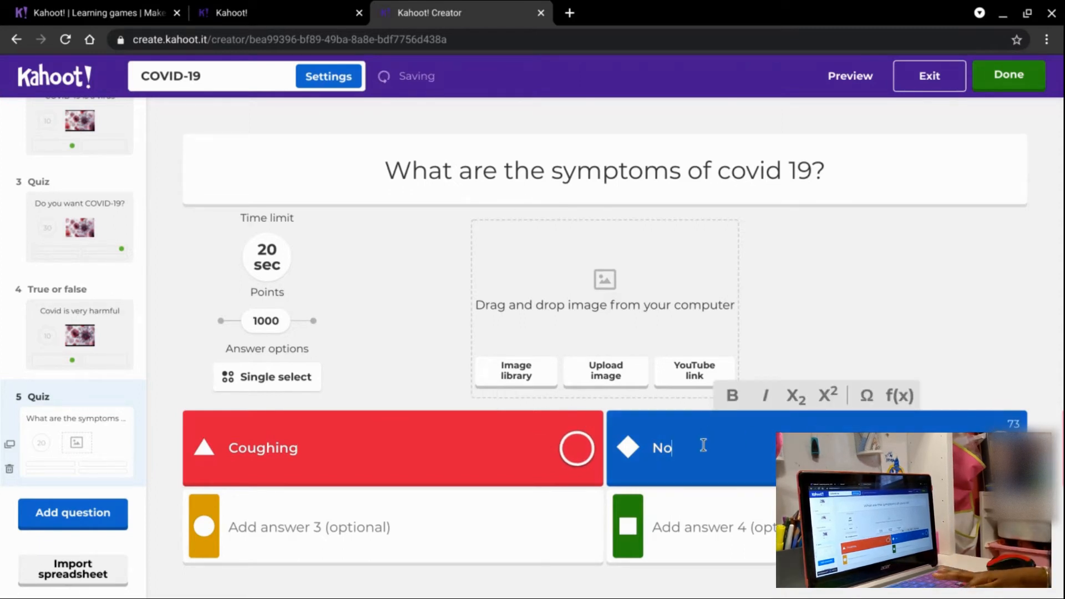
pyautogui.press('BackSpace')
pyautogui.write('Ha')
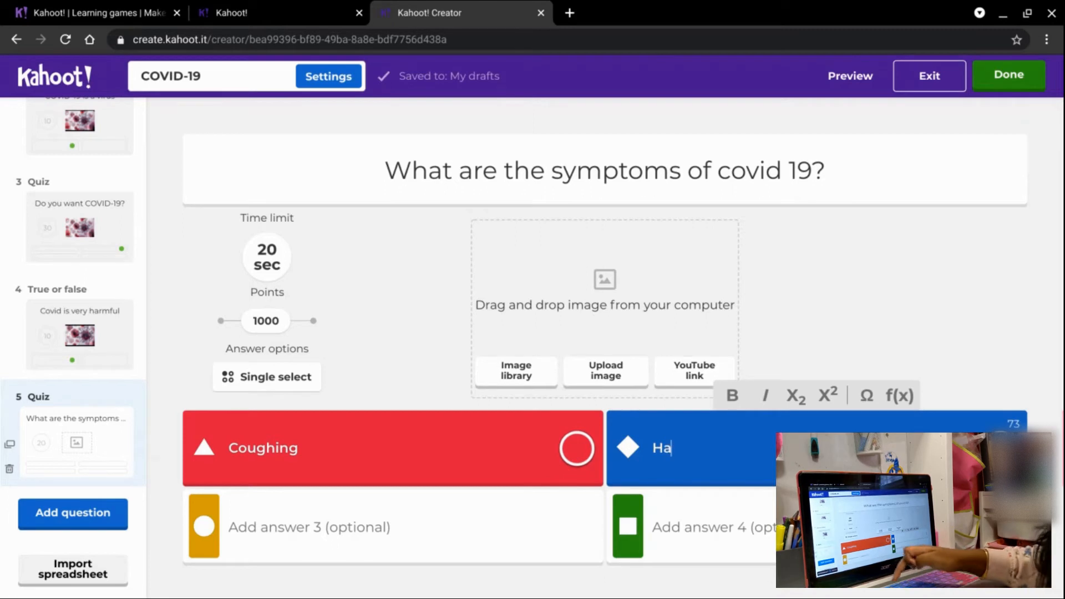
pyautogui.press('BackSpace')
pyautogui.write('ead')
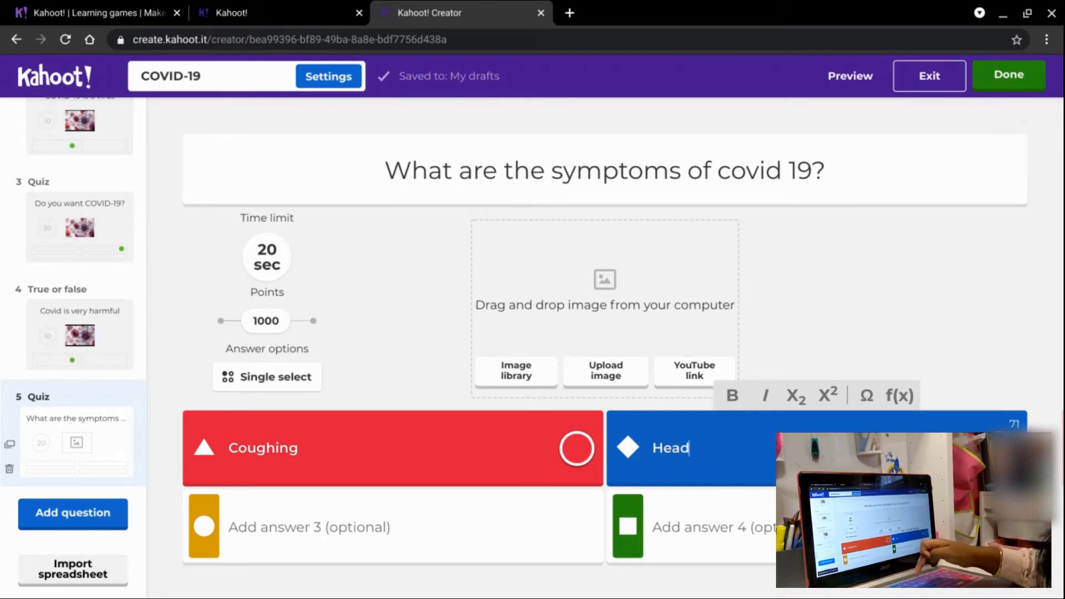
pyautogui.write('ache')
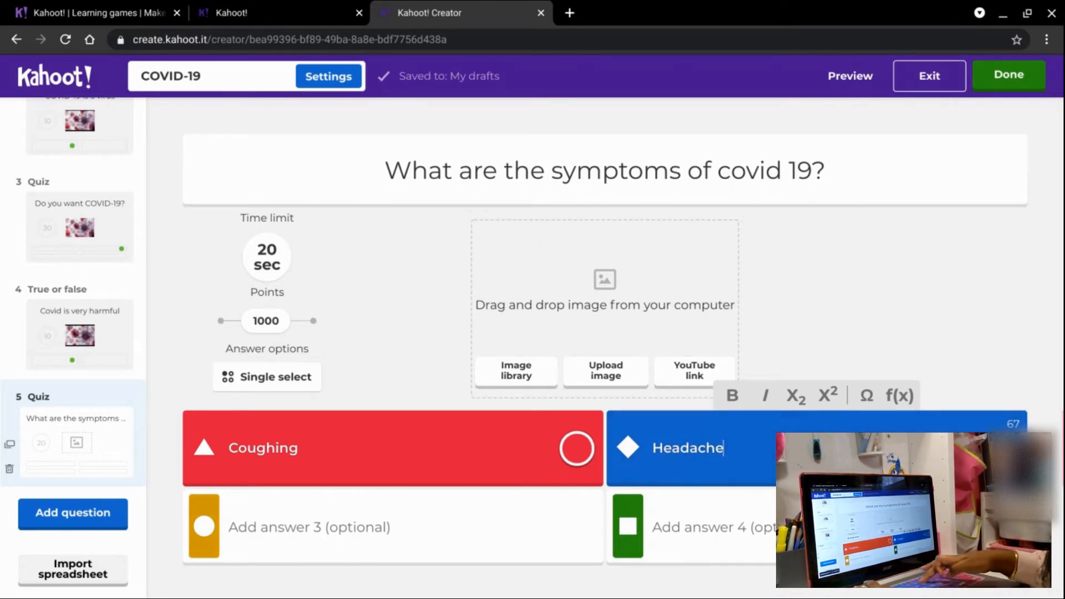
# - Fill in "Throat pain" as the third answer and "None" as the fourth answer
pyautogui.click(416, 527)
pyautogui.write('Throat')
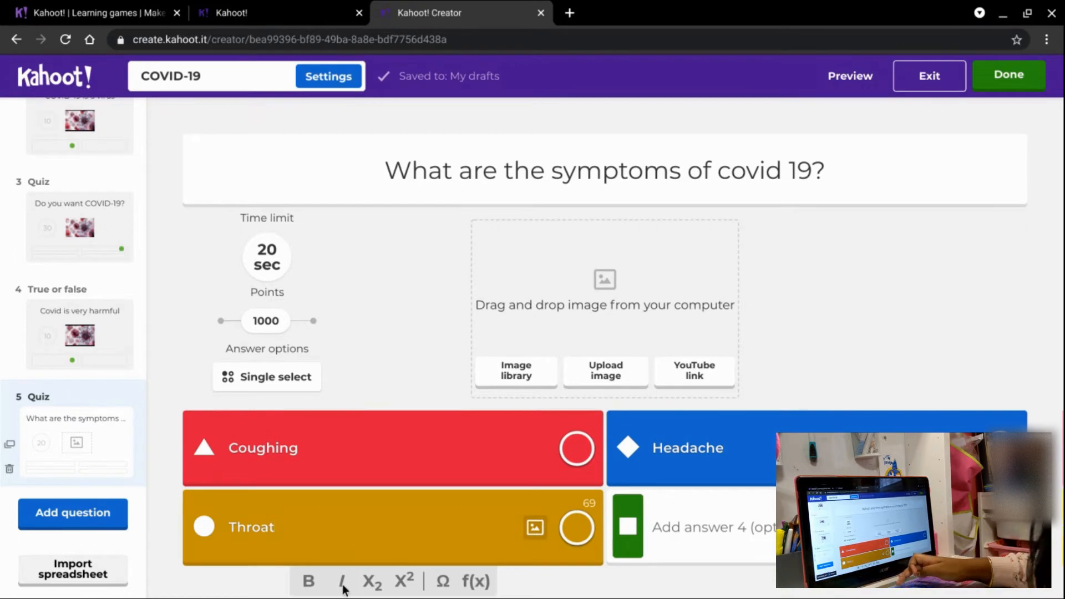
pyautogui.write(' pain')
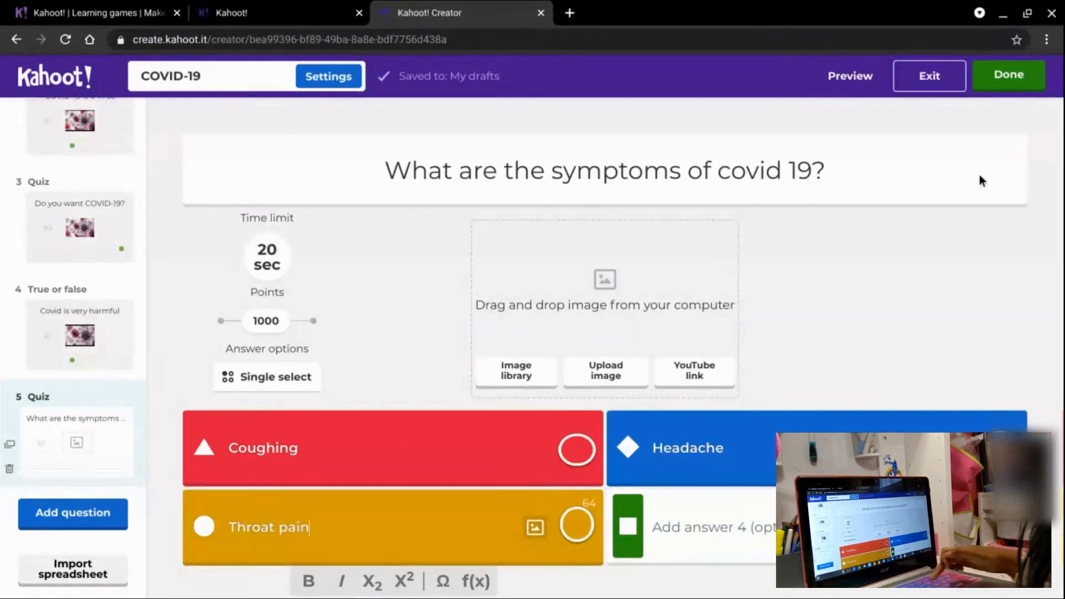
pyautogui.click(758, 518)
pyautogui.write('None')
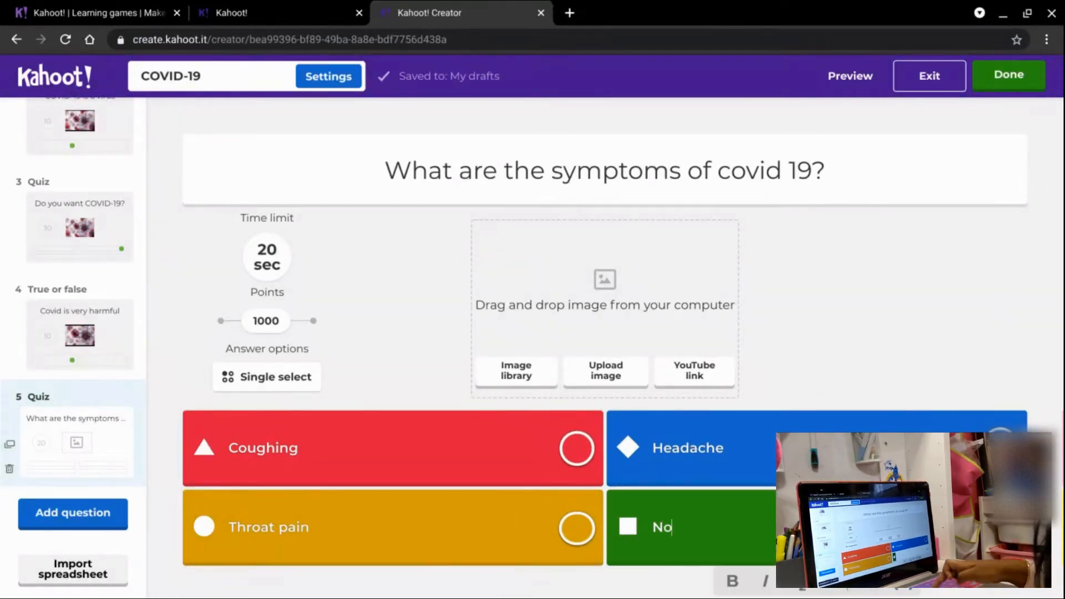
pyautogui.click(895, 301)
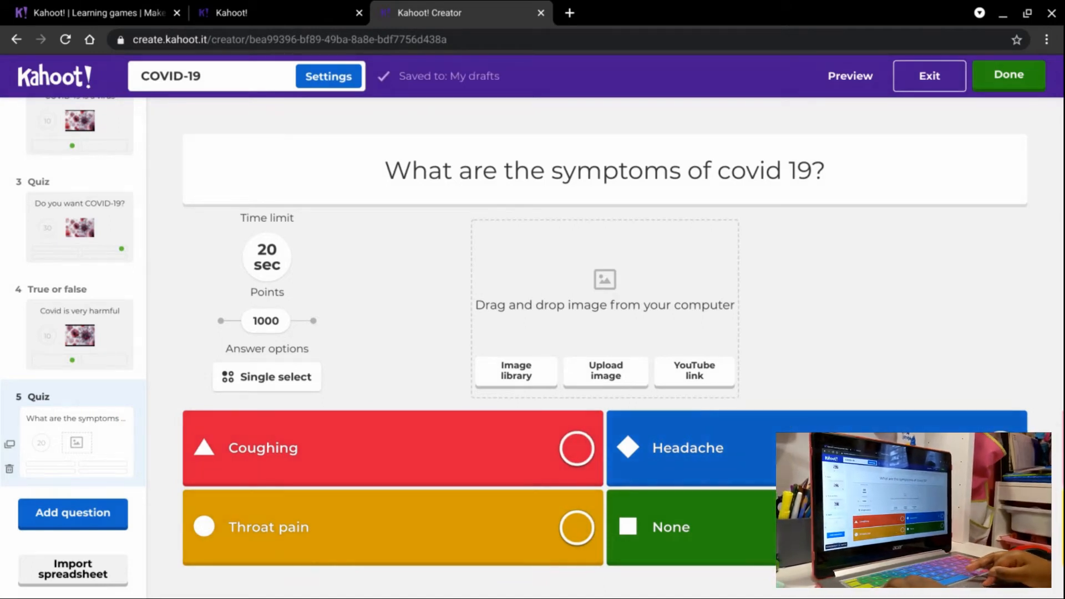
# - Switch the question's answer options to Multi-select and mark Throat pain, Coughing and Headache as correct
pyautogui.click(250, 378)
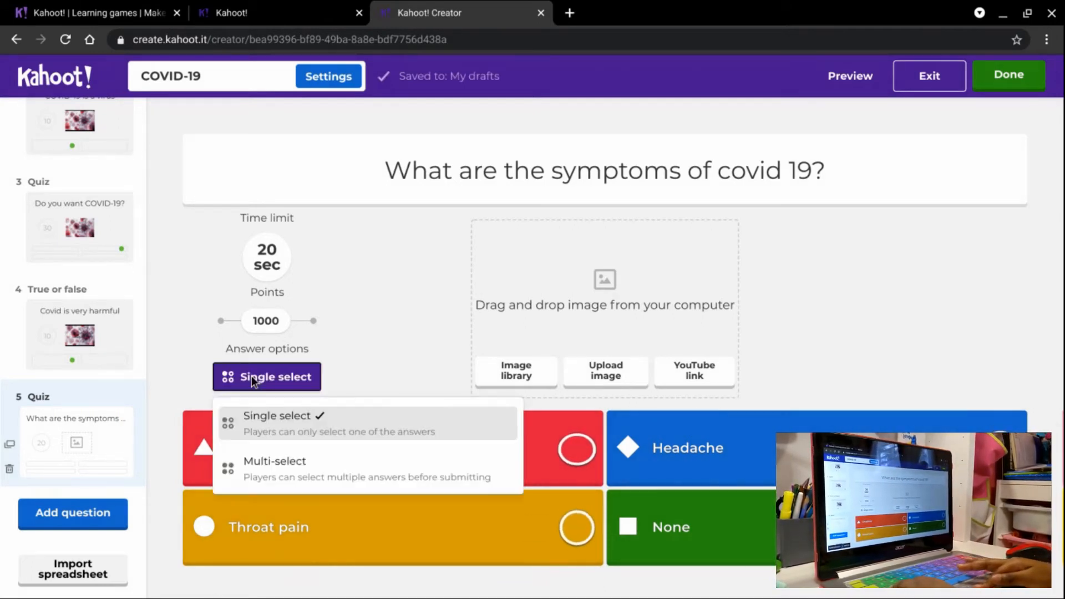
pyautogui.click(279, 466)
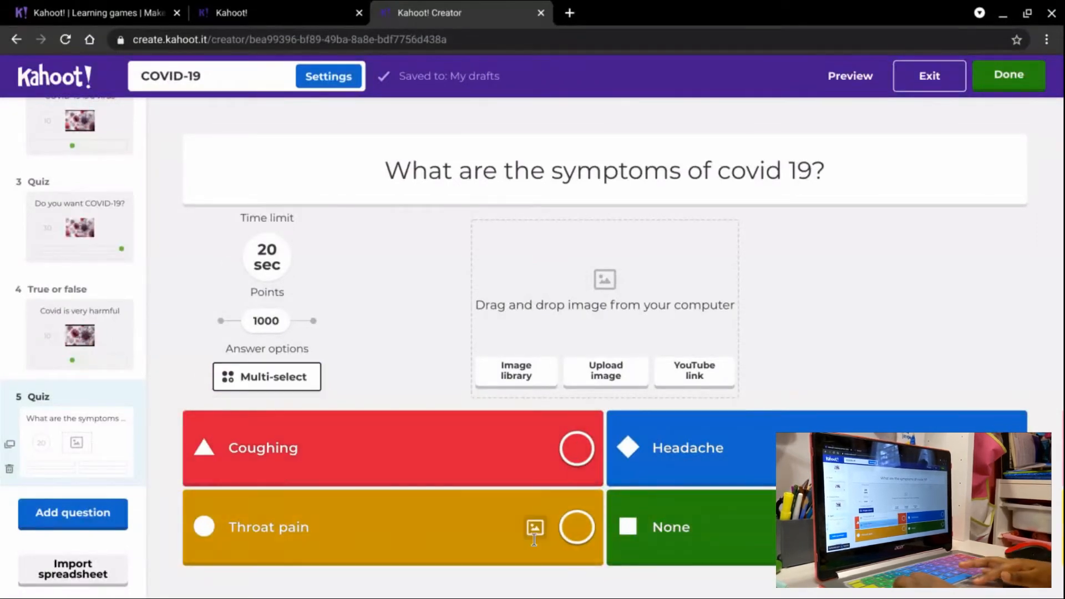
pyautogui.click(564, 532)
pyautogui.click(567, 532)
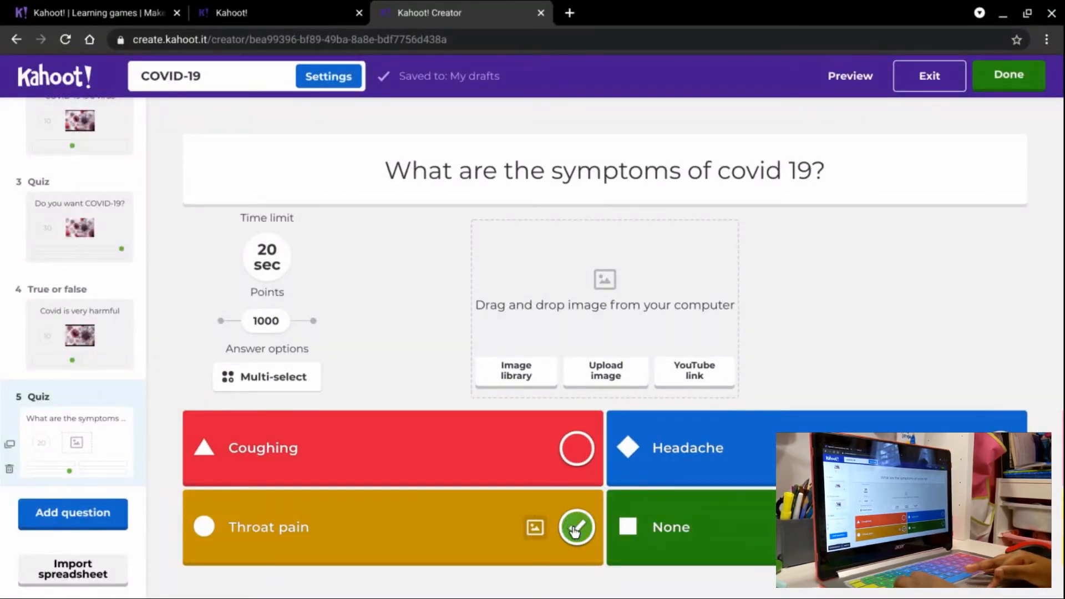
pyautogui.click(575, 534)
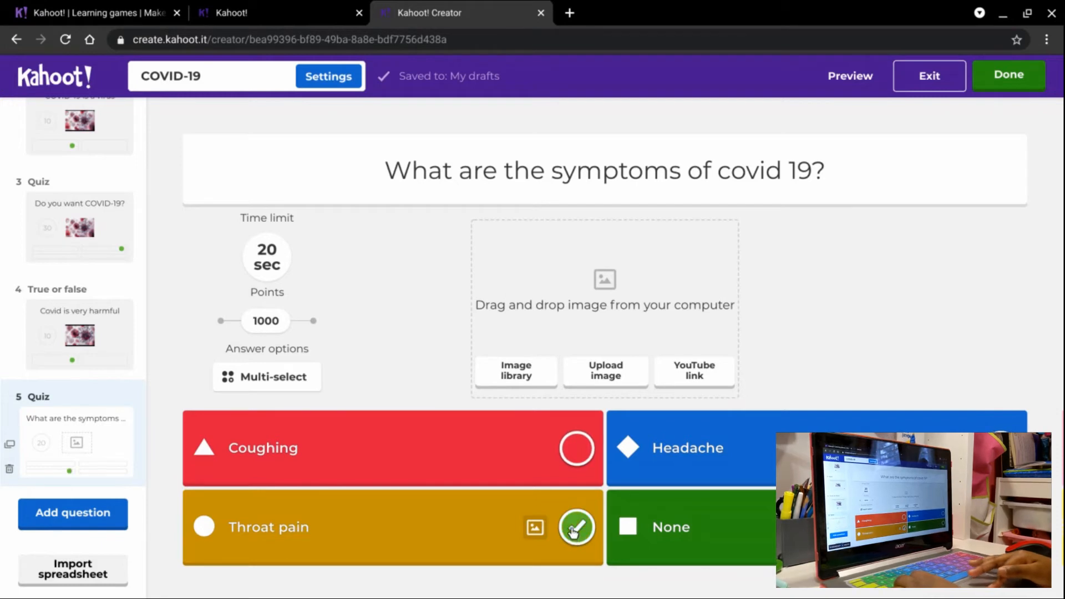
pyautogui.click(577, 448)
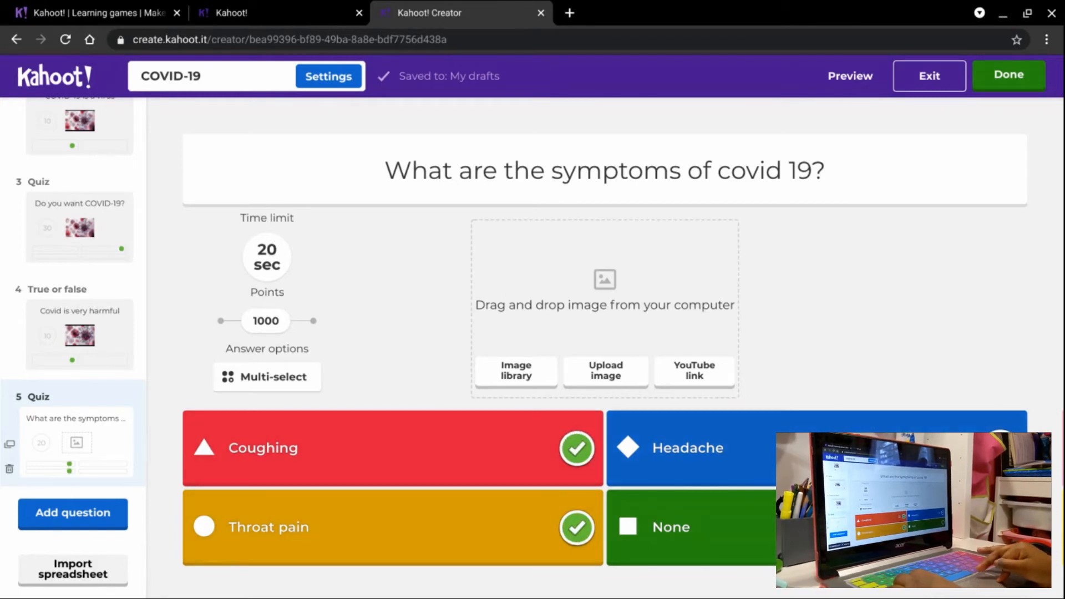
pyautogui.click(1000, 449)
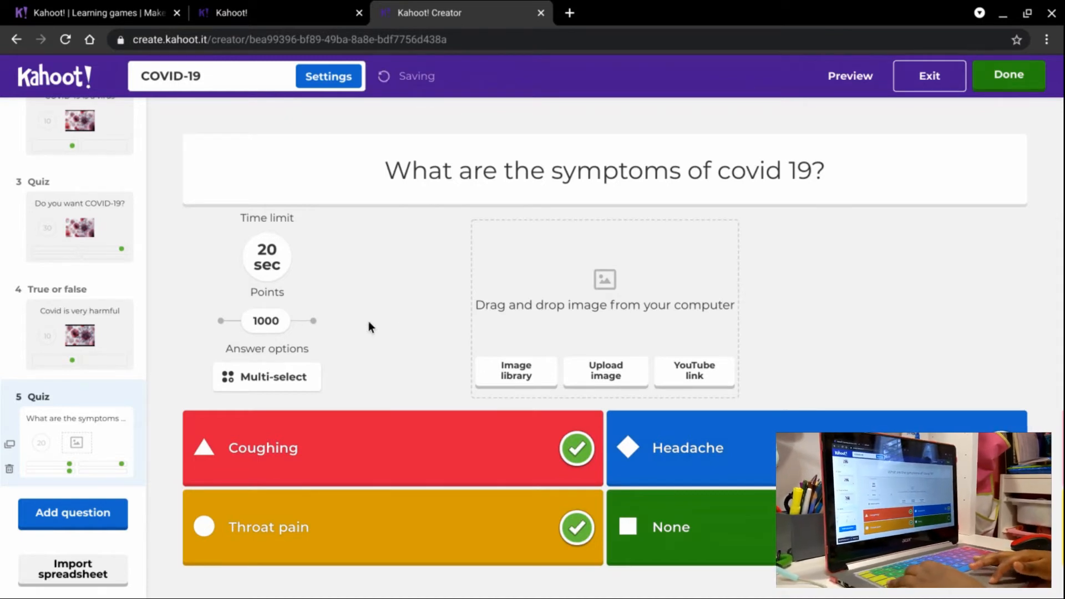
# - Set the symptoms question's time limit to 30 seconds and its points to 2000
pyautogui.click(265, 266)
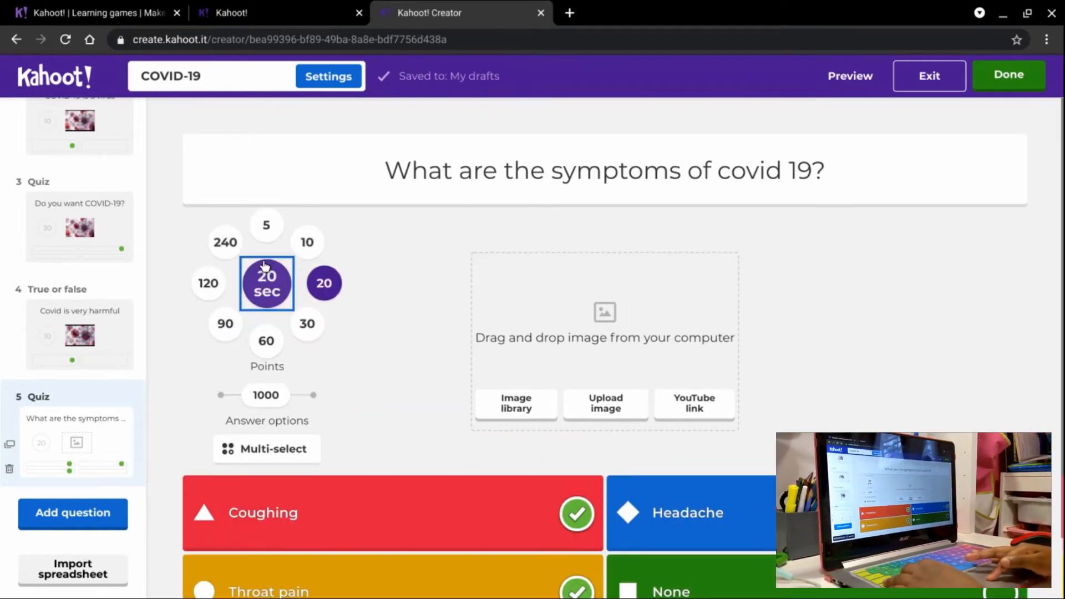
pyautogui.click(305, 327)
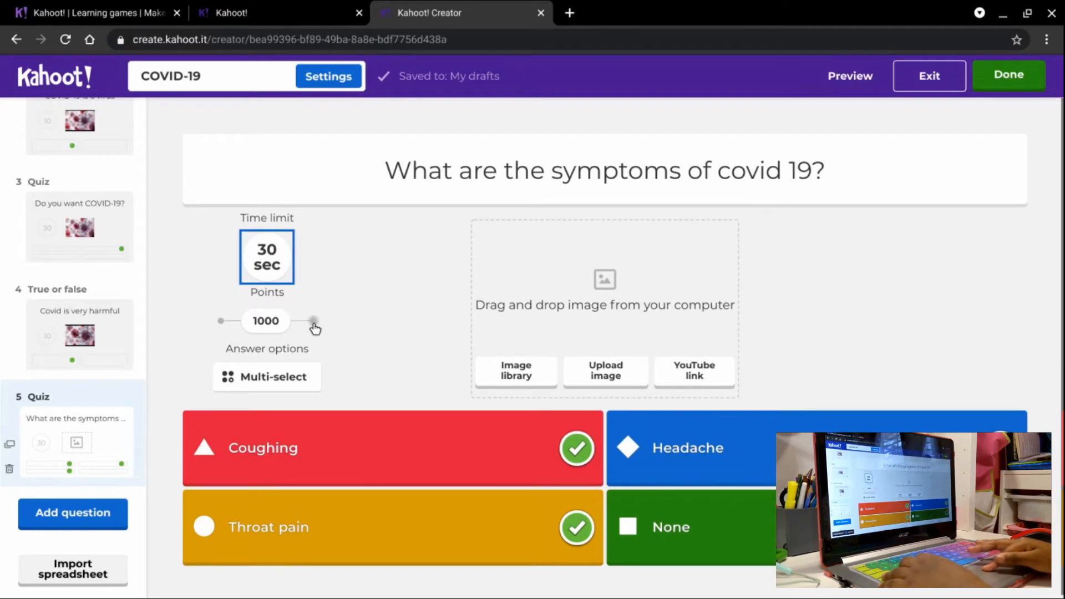
pyautogui.click(313, 323)
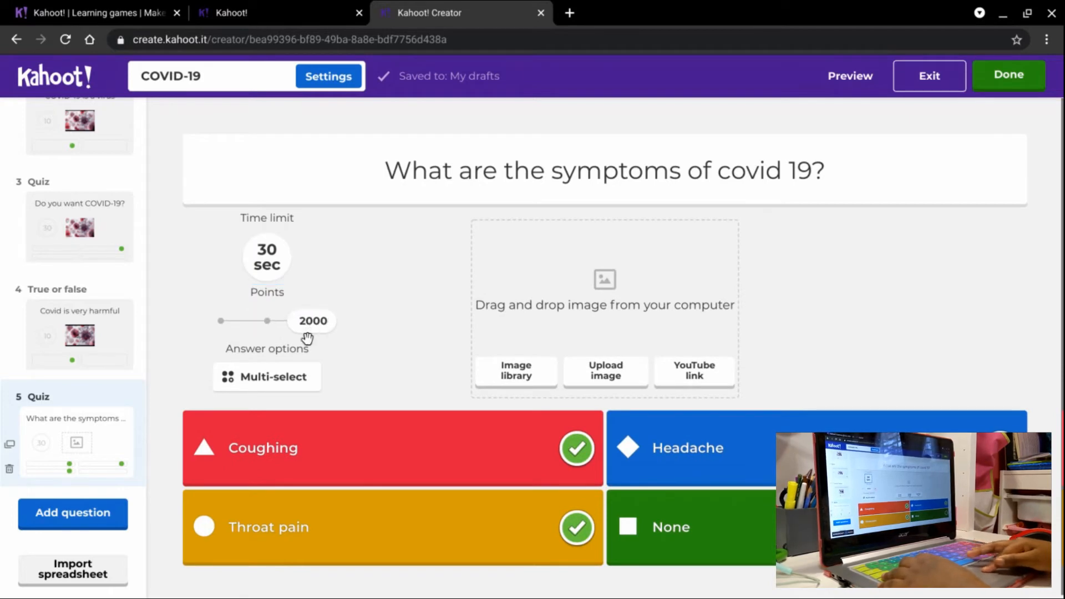
# - Add the red coronavirus picture from the image library to the question and crop it slightly closer around the virus
pyautogui.click(524, 376)
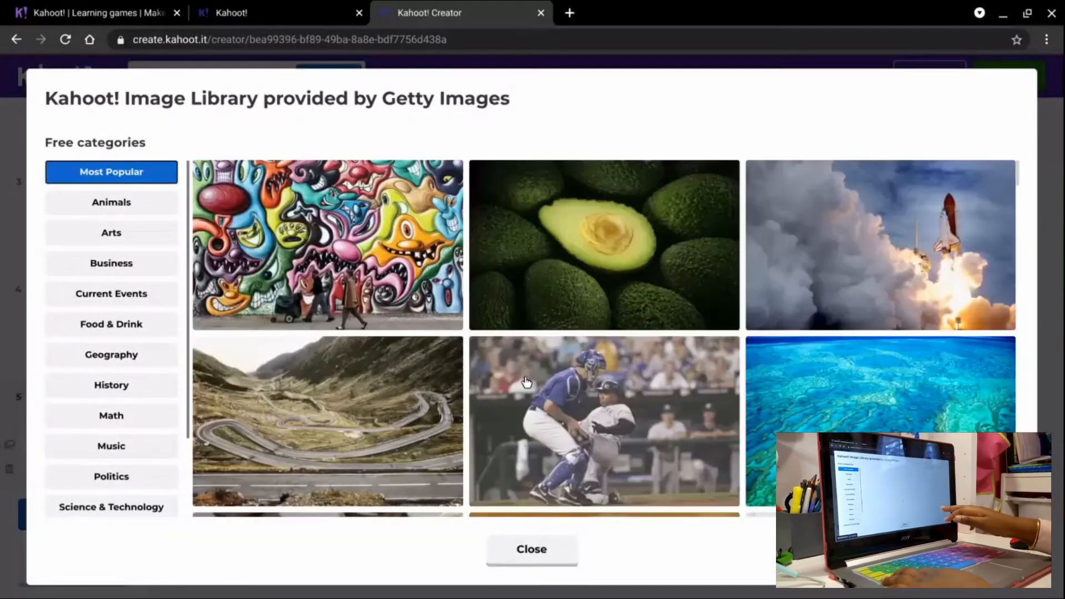
pyautogui.scroll(-10, 525, 381)
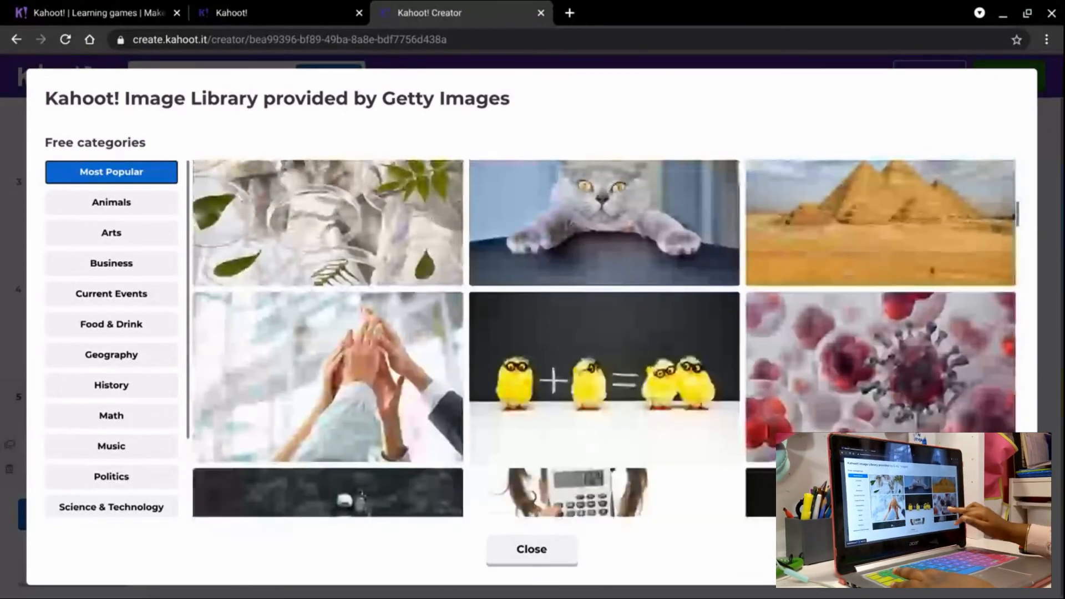
pyautogui.click(880, 366)
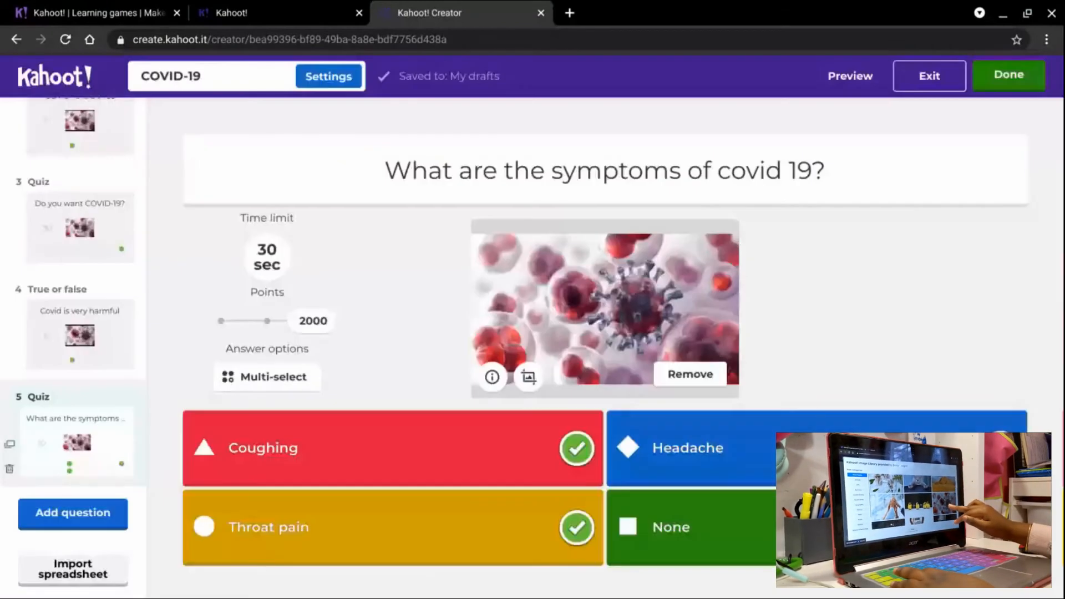
pyautogui.click(528, 378)
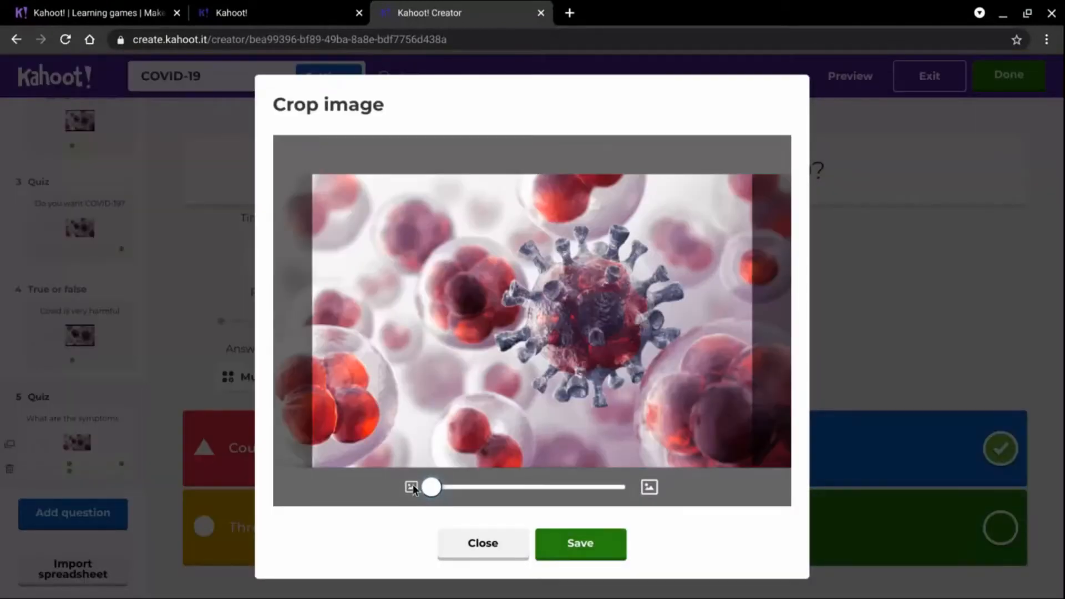
pyautogui.moveTo(427, 487); pyautogui.dragTo(445, 487)
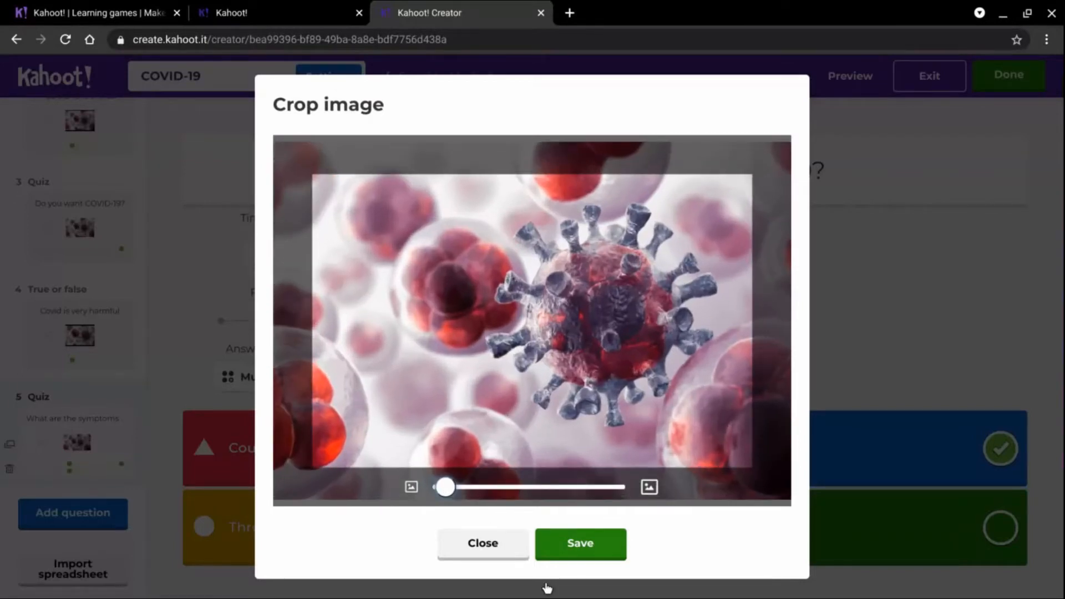
pyautogui.click(571, 550)
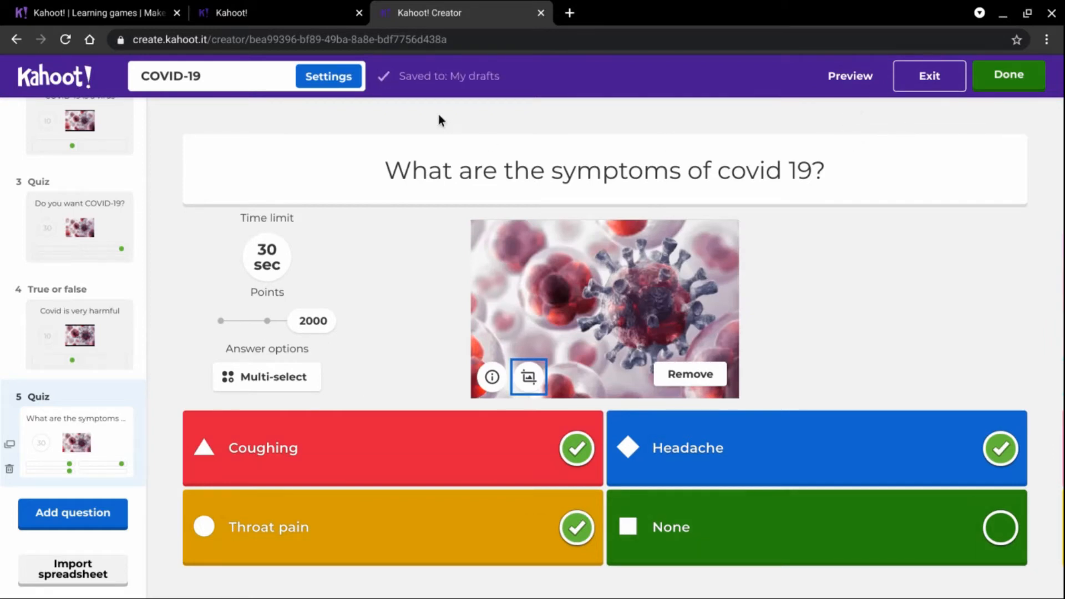
# - Open the kahoot's summary settings and enter "Lets learn about covid 19!" as the description
pyautogui.click(345, 86)
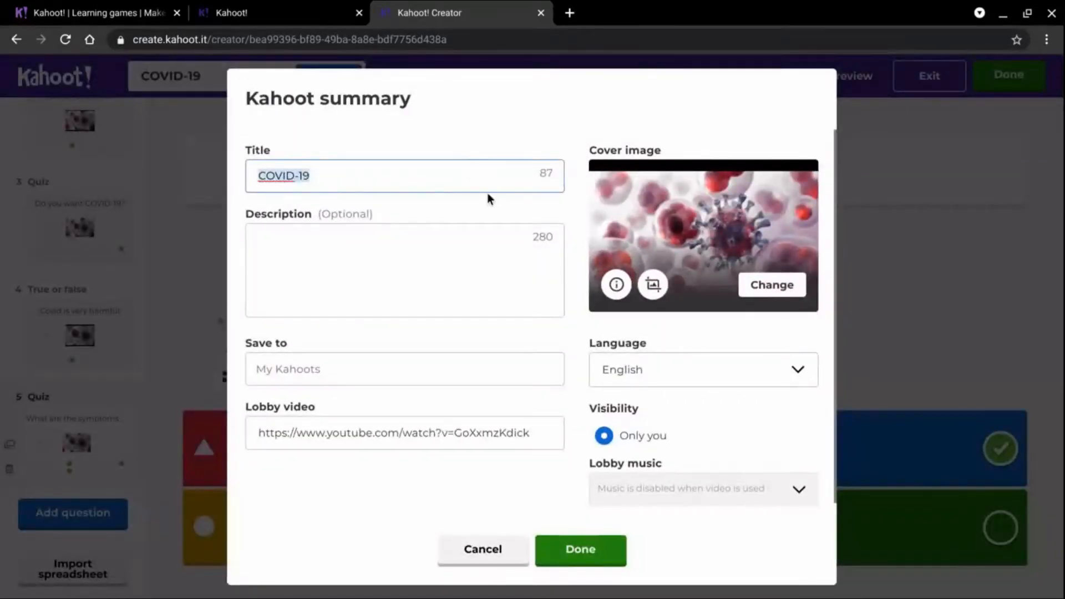
pyautogui.click(480, 142)
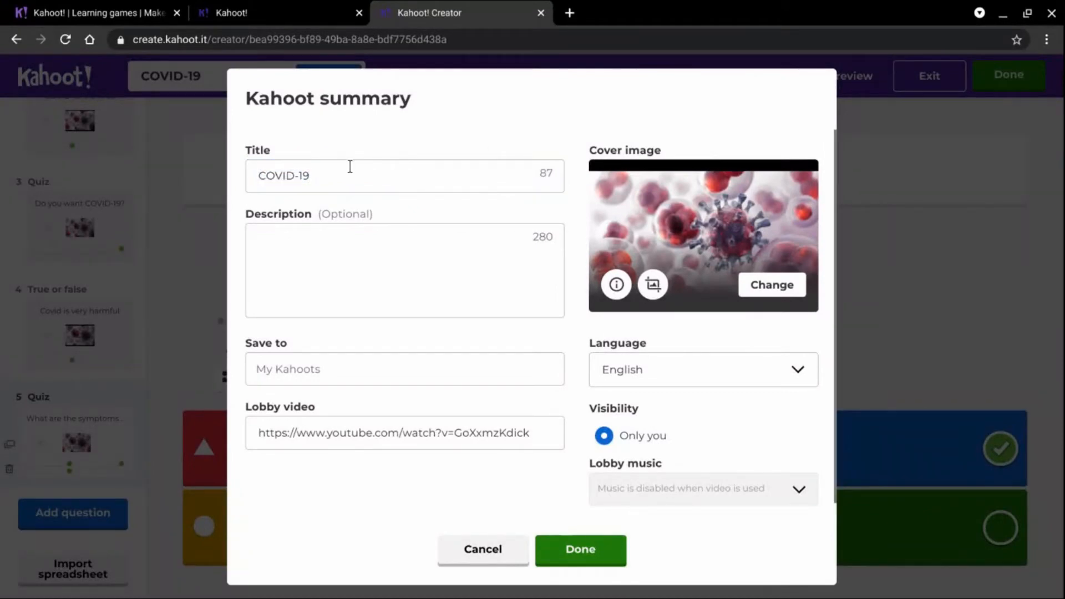
pyautogui.click(369, 191)
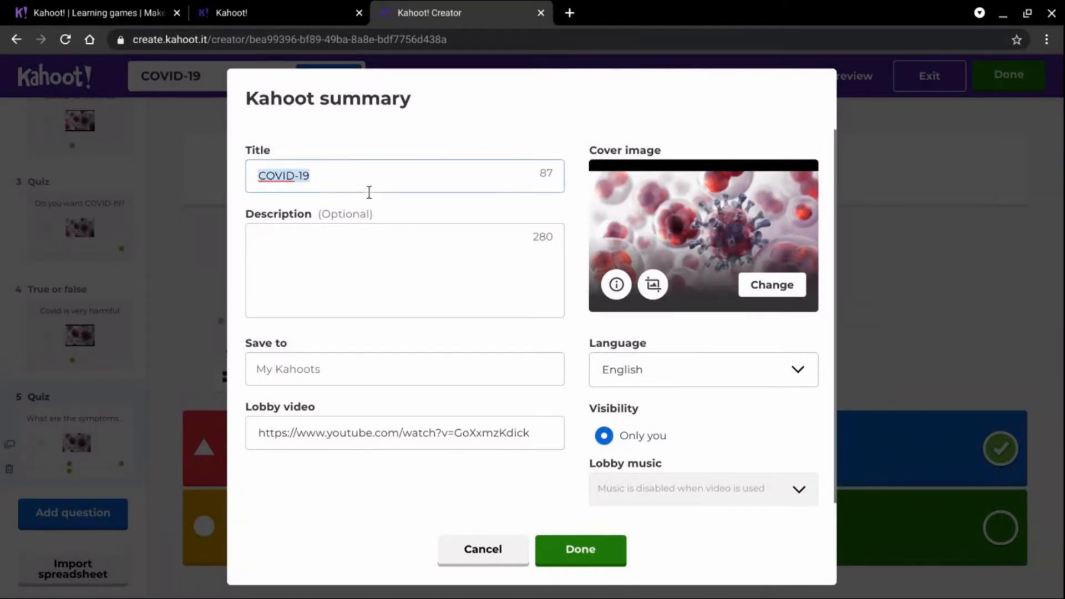
pyautogui.click(488, 126)
pyautogui.click(442, 278)
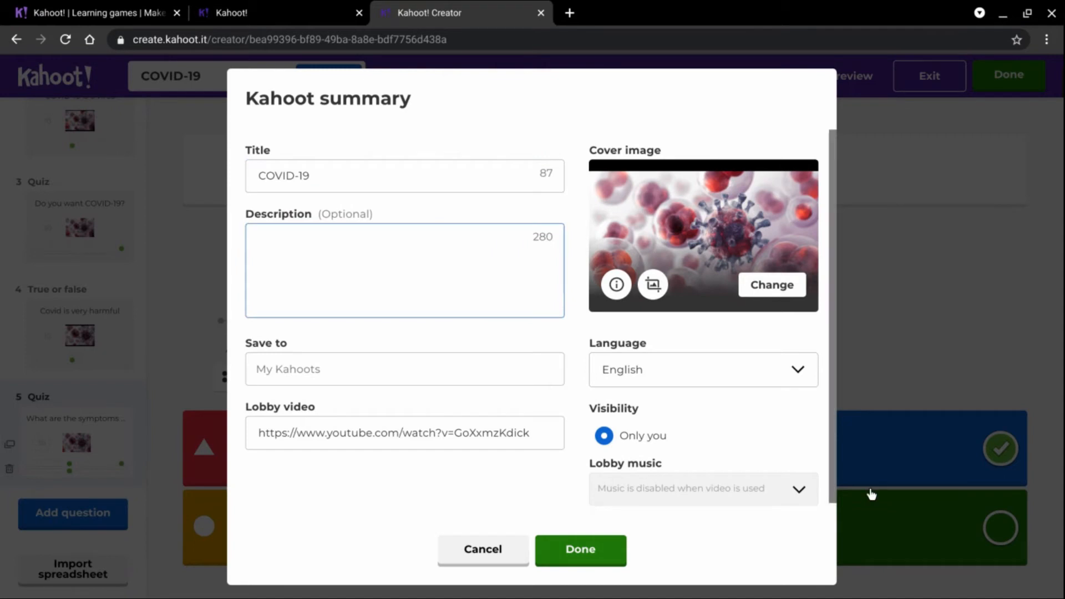
pyautogui.write('Lets learn about covid 19!')
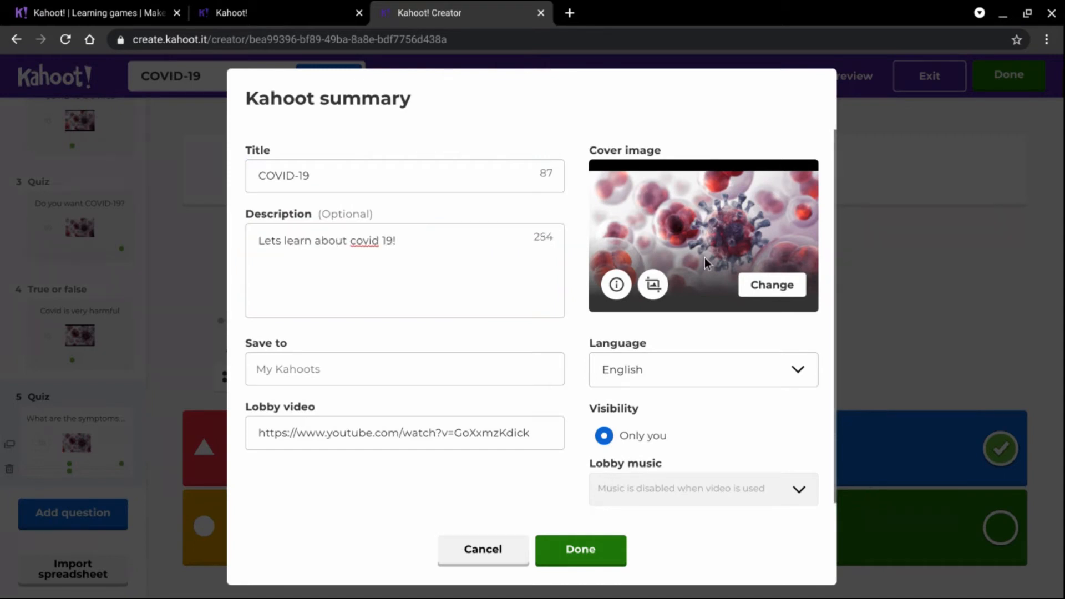
# - Keep the coronavirus picture as the cover image, choose My Kahoots as the save location and apply the summary settings
pyautogui.click(790, 288)
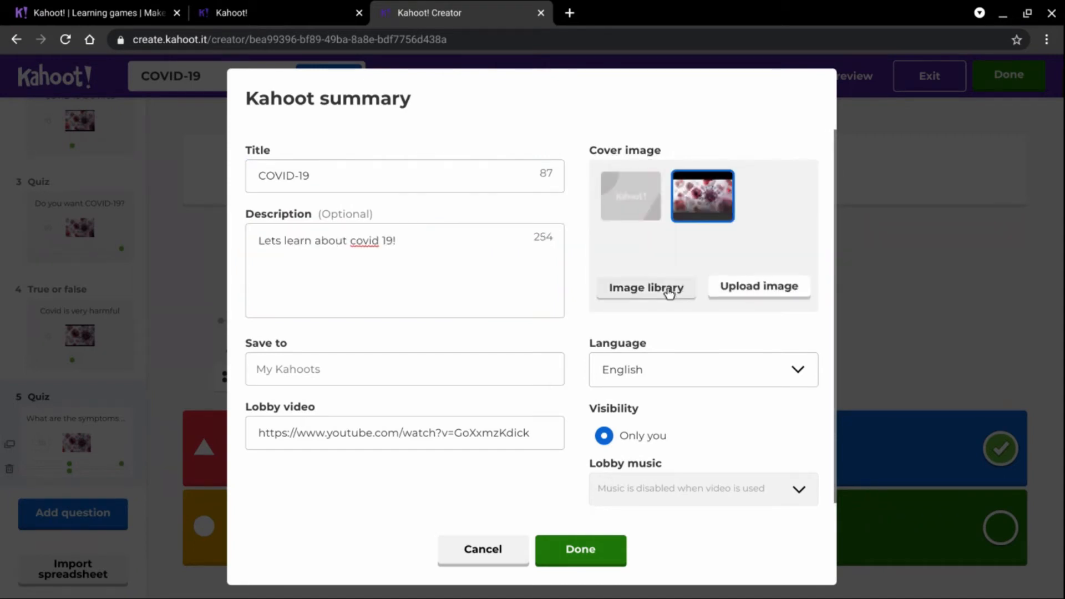
pyautogui.click(715, 192)
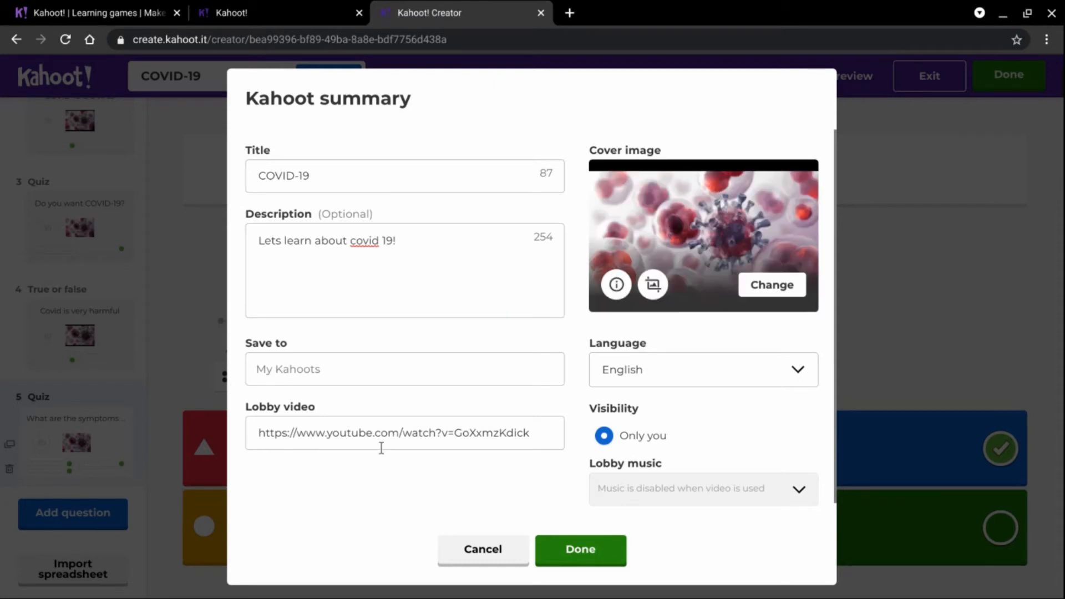
pyautogui.click(358, 370)
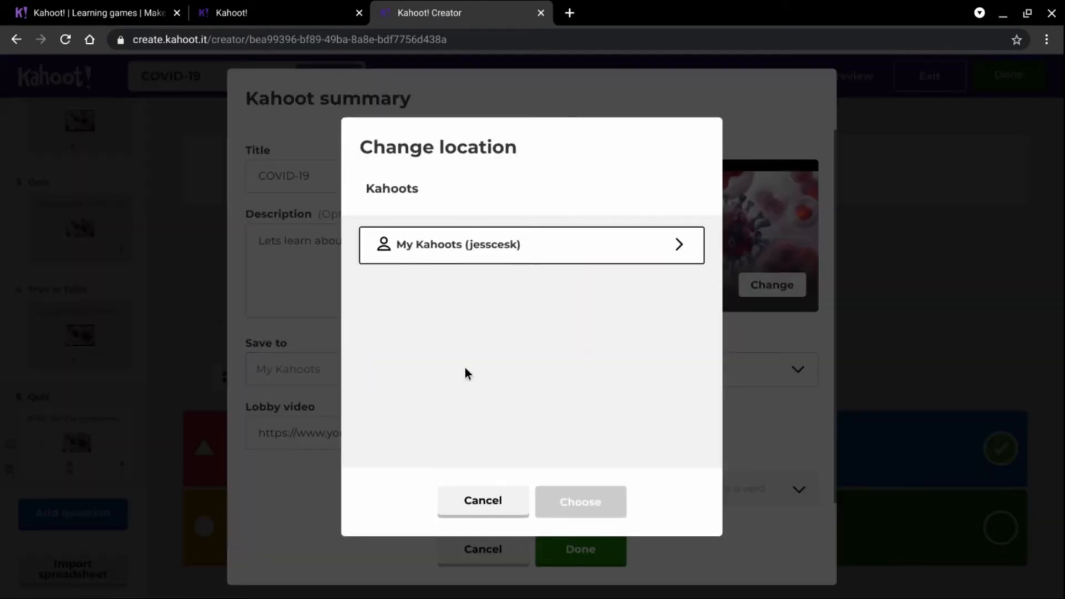
pyautogui.click(525, 251)
pyautogui.click(561, 520)
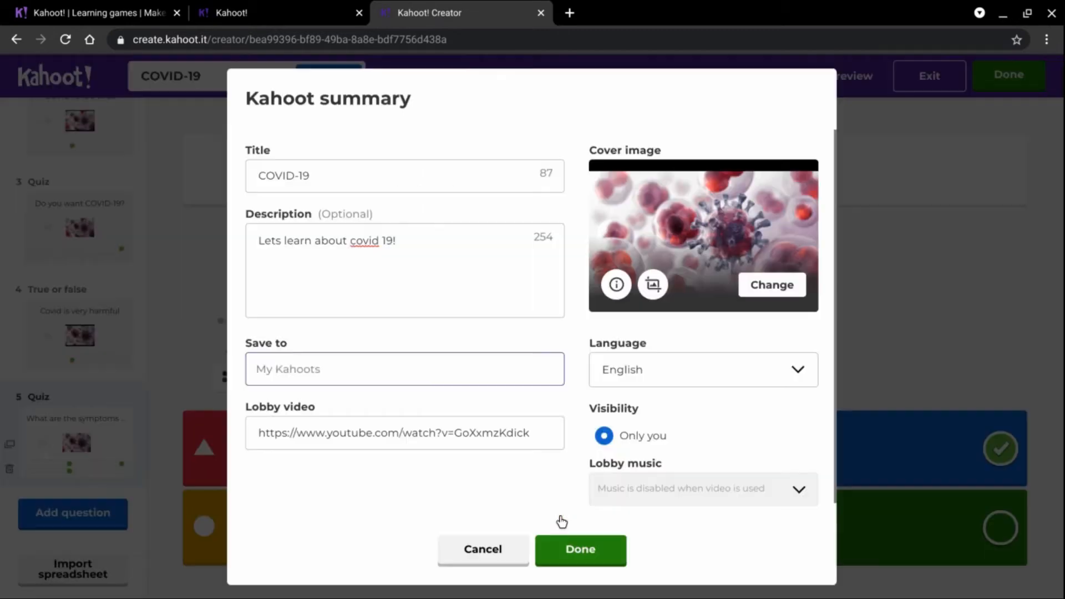
pyautogui.click(424, 431)
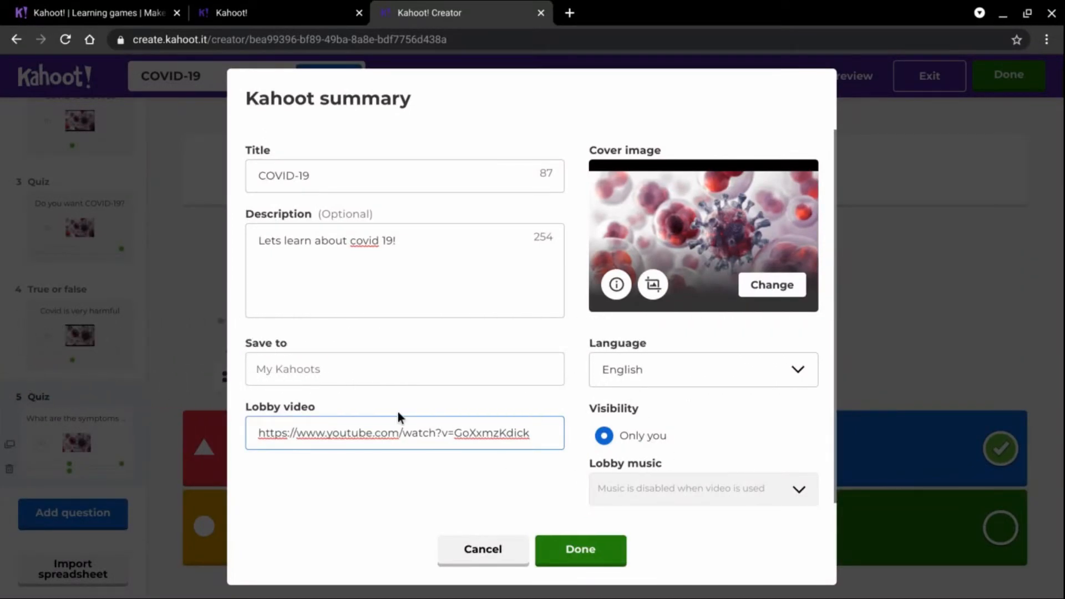
pyautogui.click(576, 543)
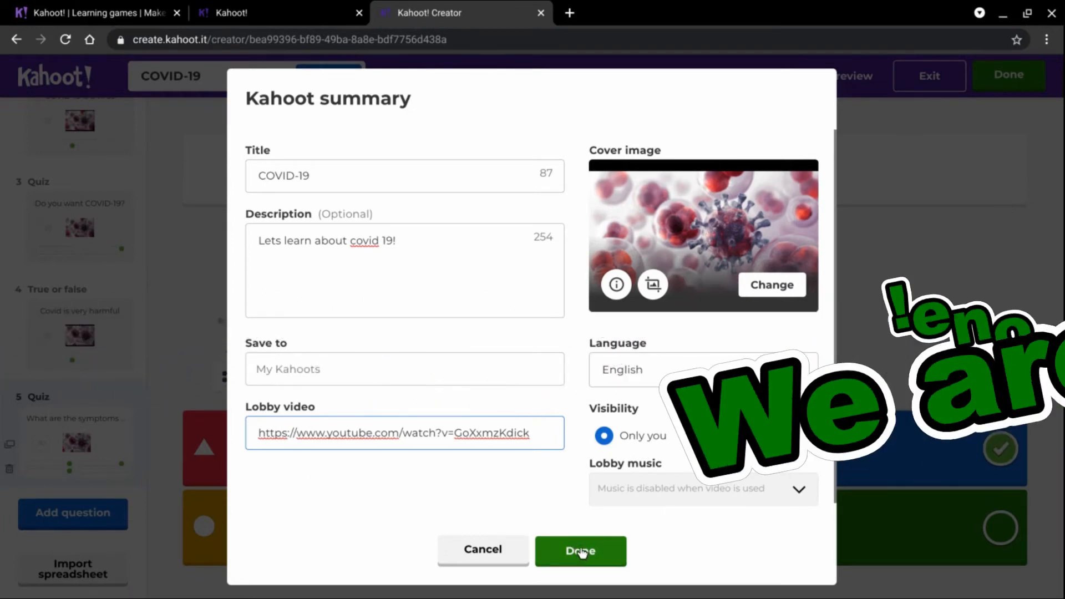
pyautogui.click(577, 550)
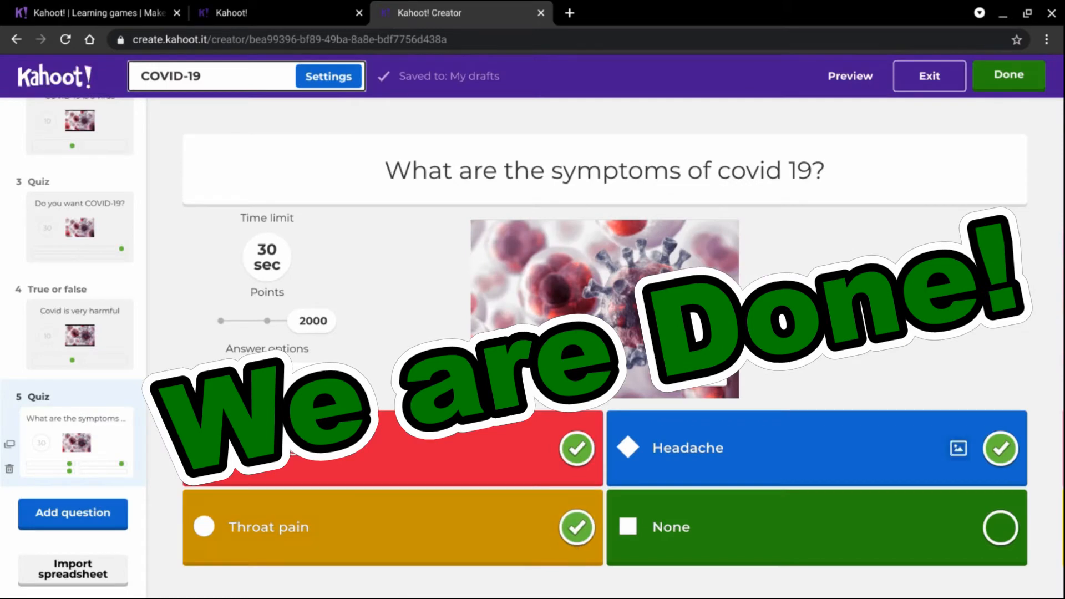
# - Preview the kahoot from the symptoms question back to "Do you want COVID-19?" and leave the preview
pyautogui.click(833, 80)
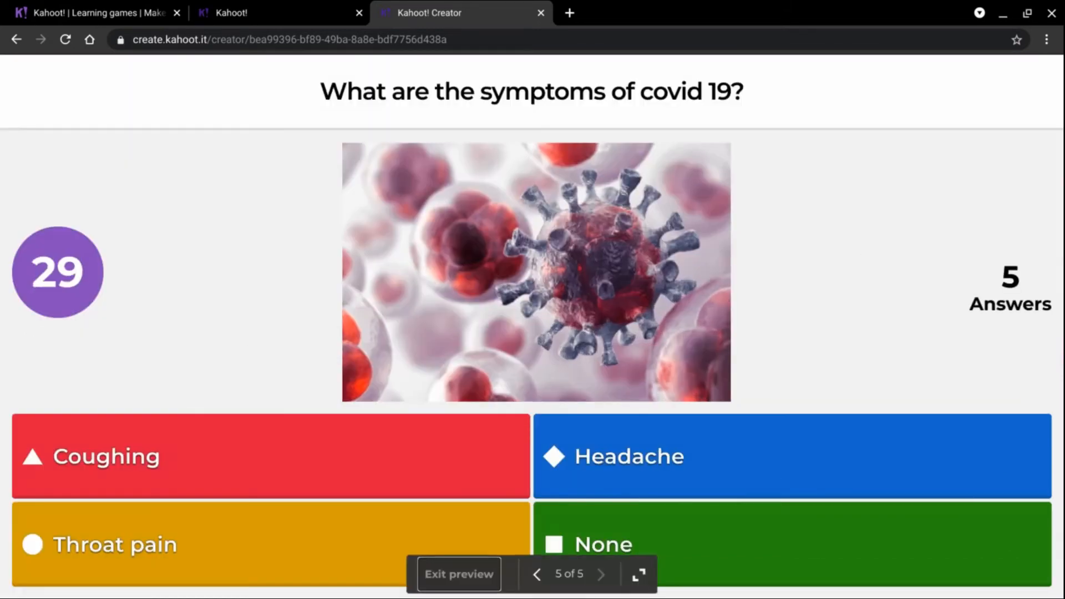
pyautogui.press('Left')
pyautogui.press('Left')
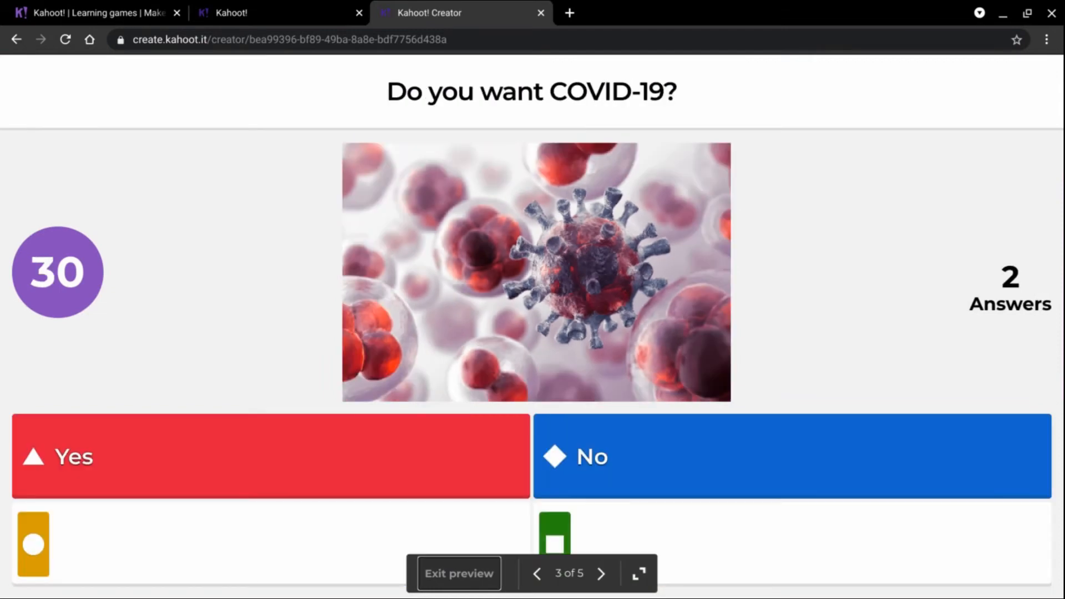
pyautogui.press('Escape')
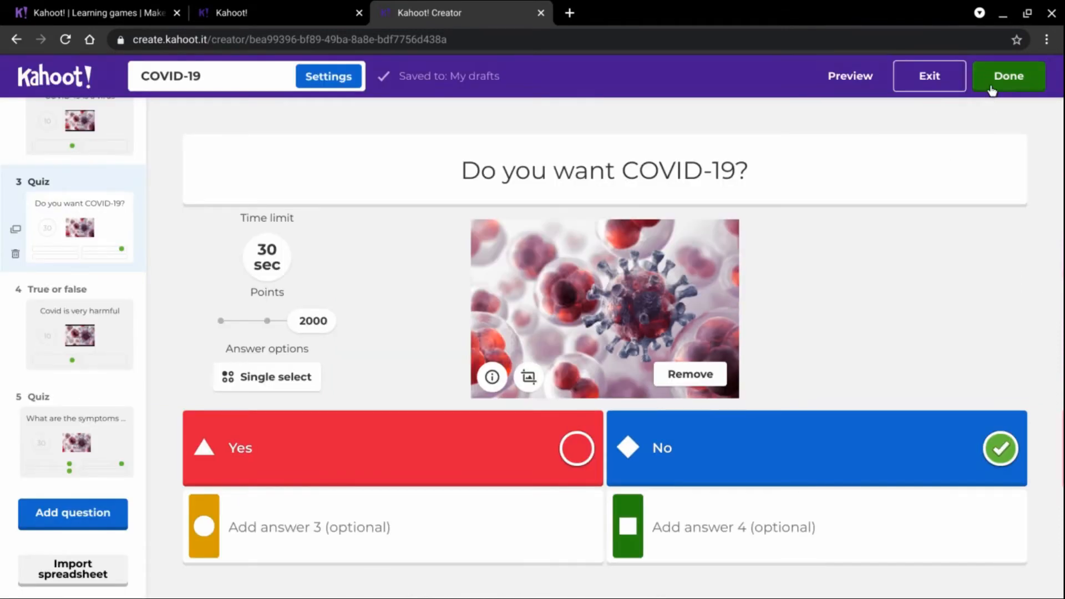
# - Finish the kahoot and host it as a live game in Classic player-versus-player mode
pyautogui.click(992, 87)
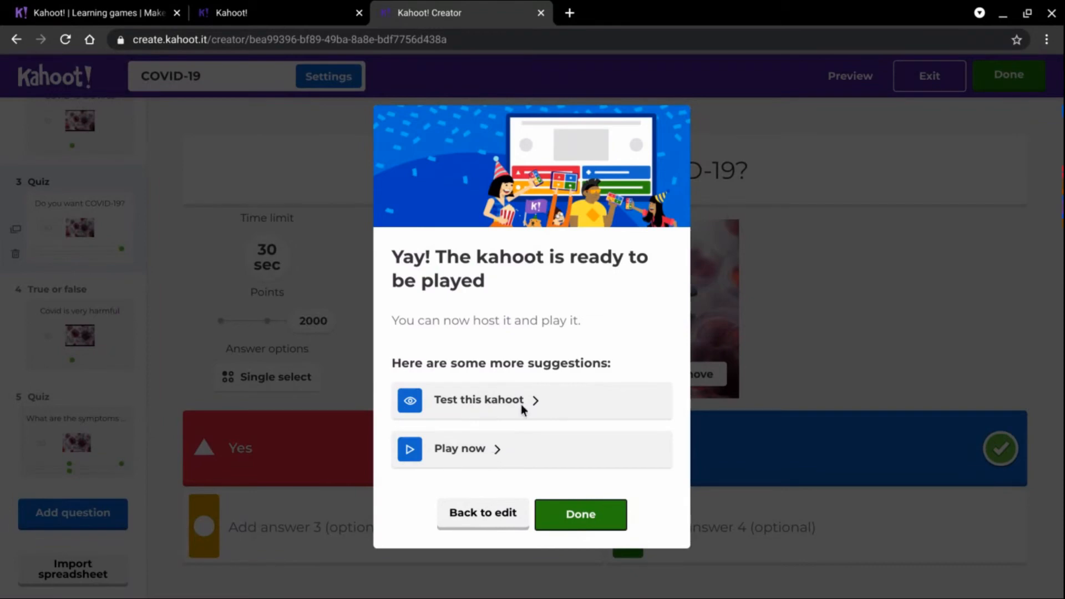
pyautogui.click(537, 461)
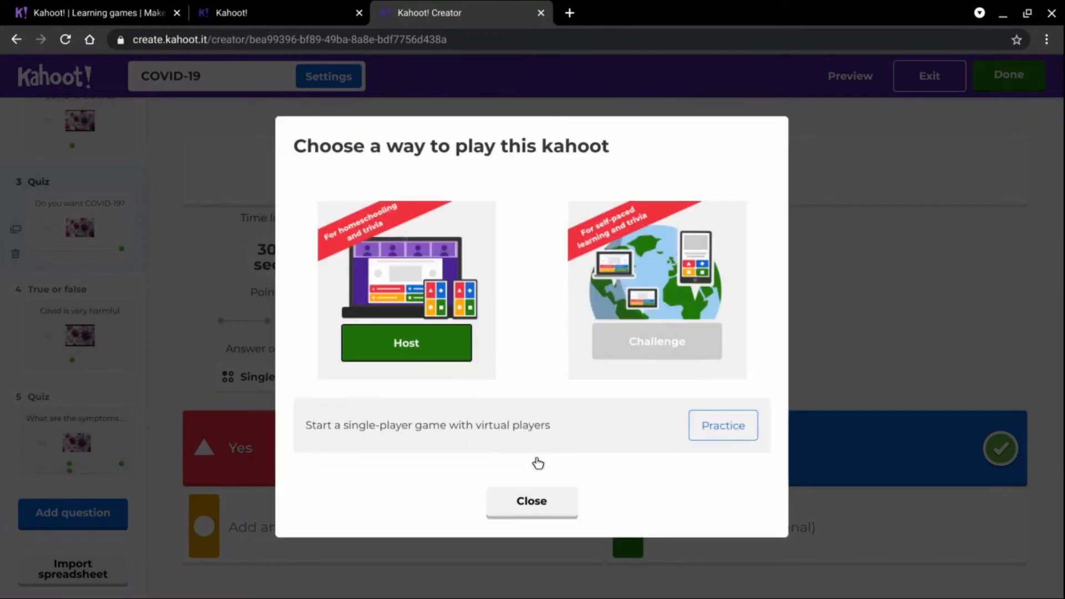
pyautogui.click(429, 350)
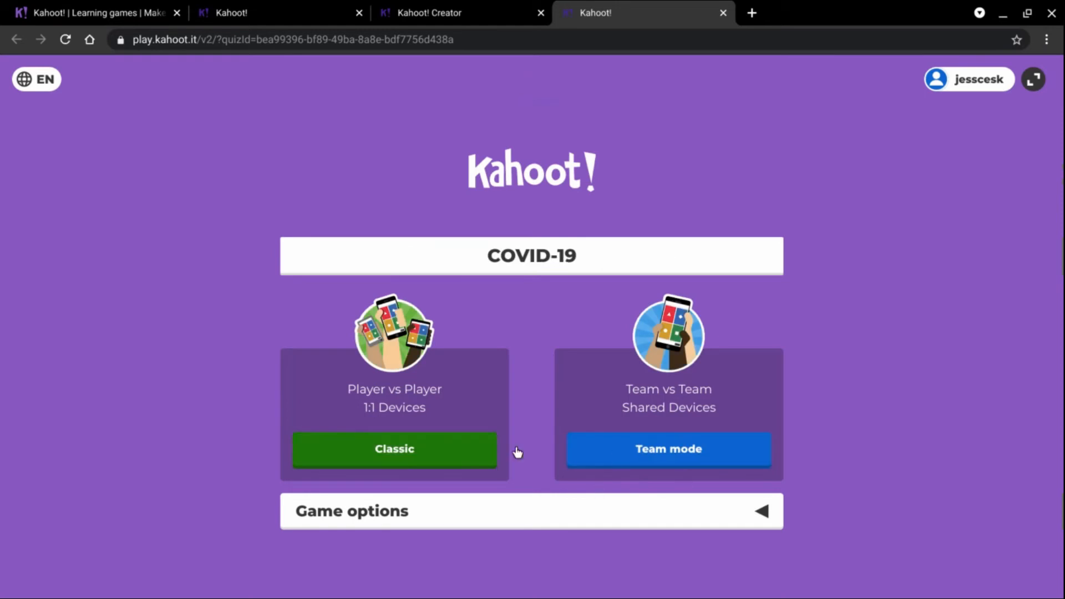
pyautogui.click(471, 441)
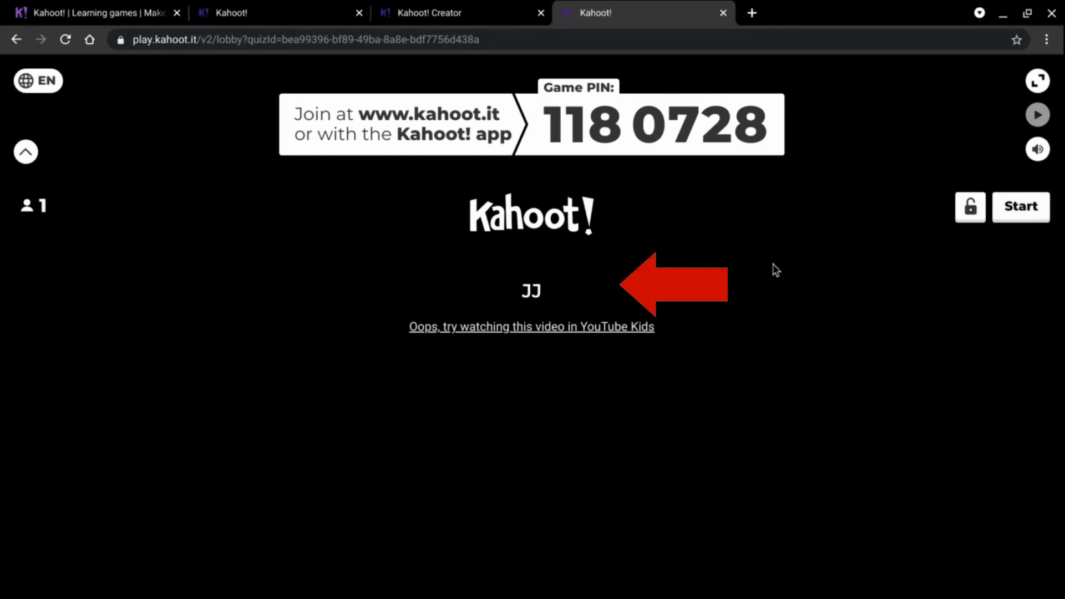
# - Start the hosted game and run it through the first two questions and their scoreboards to the third question
pyautogui.click(1014, 214)
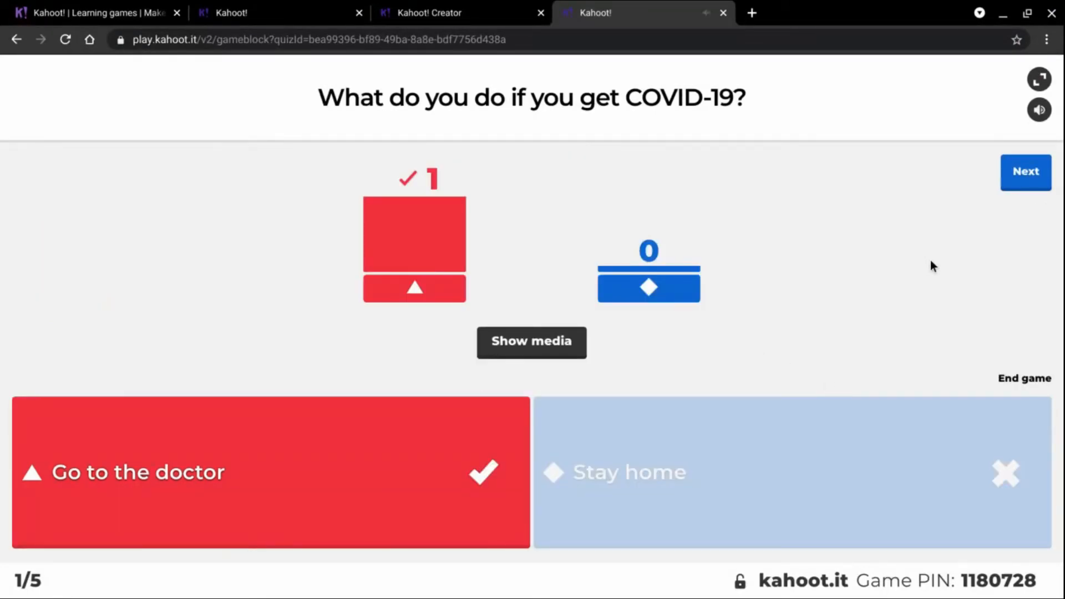
pyautogui.click(1008, 188)
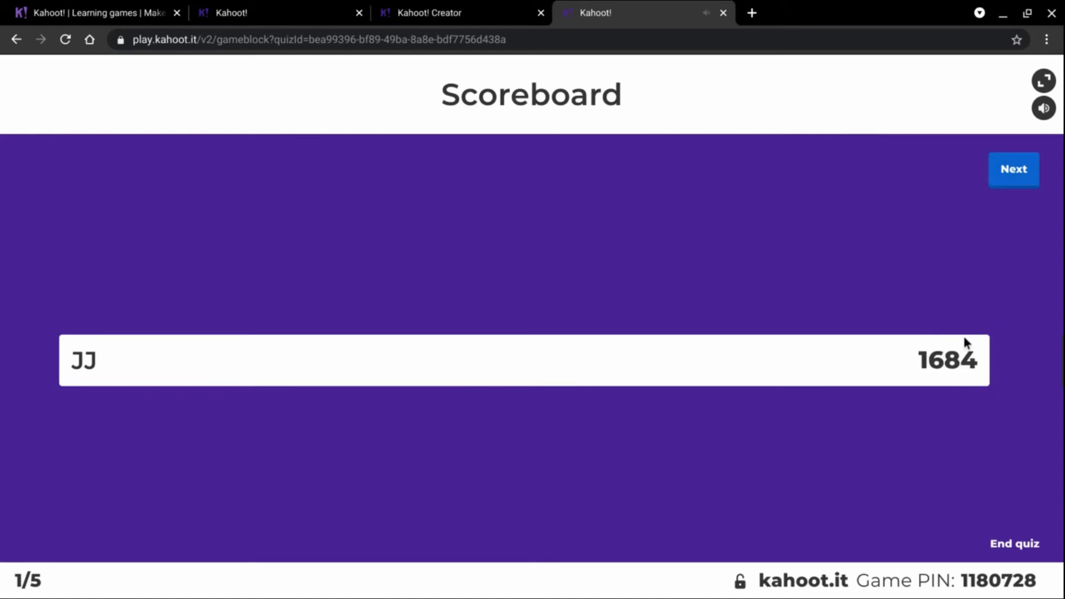
pyautogui.click(1015, 175)
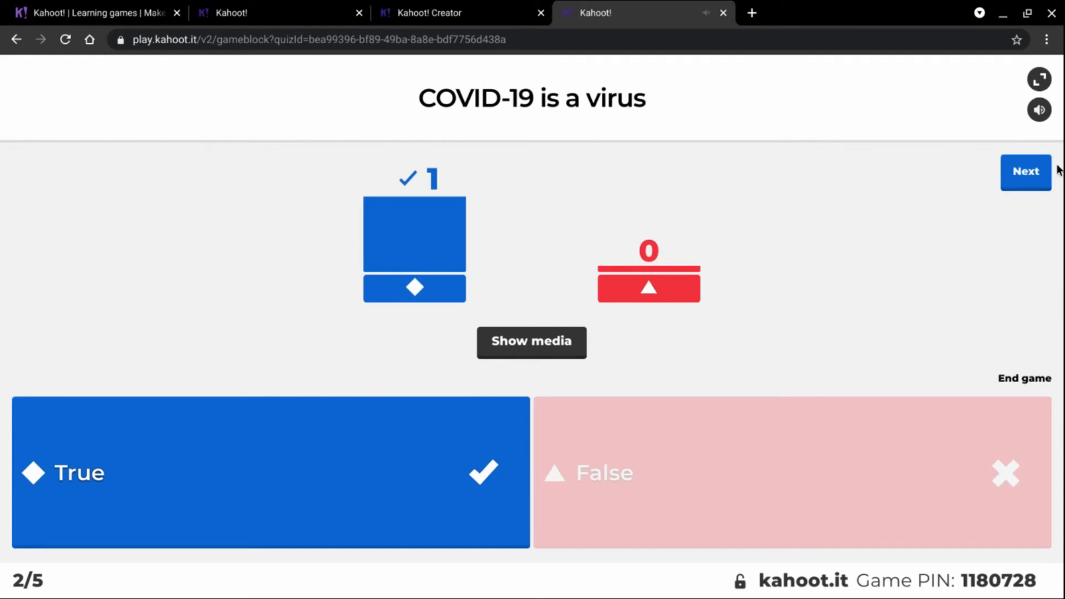
pyautogui.click(1039, 176)
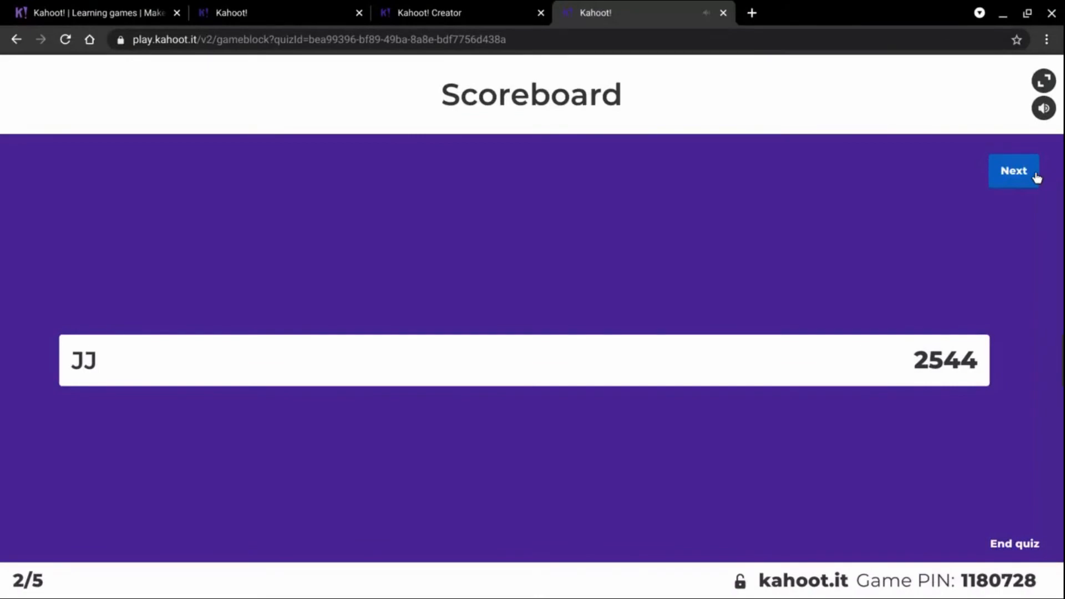
pyautogui.click(1035, 175)
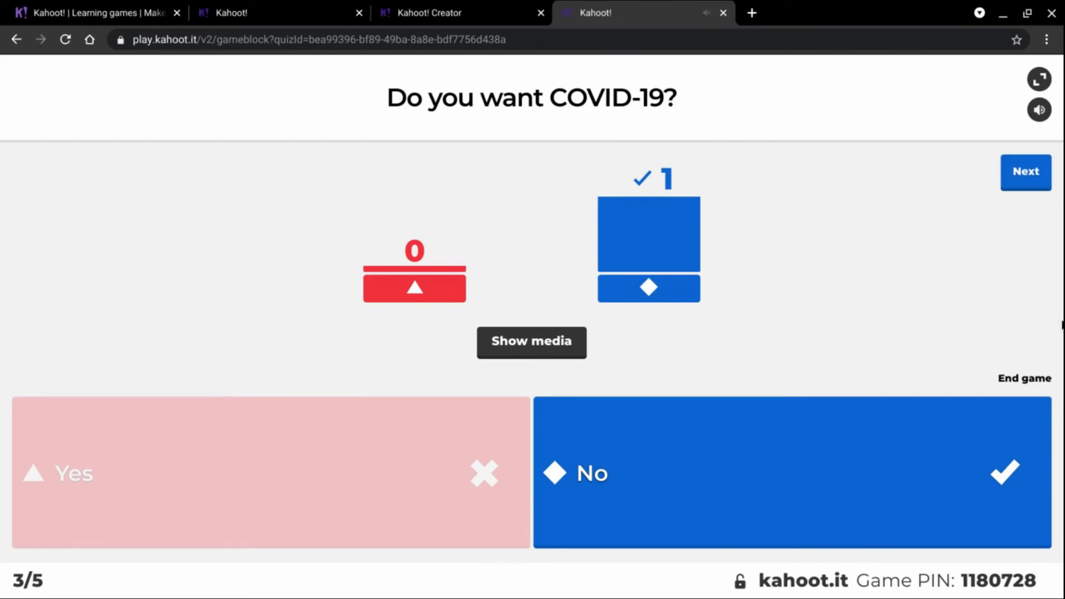
# - Continue the game from the "Do you want COVID-19?" results through "Covid is very harmful" to that question's scoreboard
pyautogui.click(1026, 175)
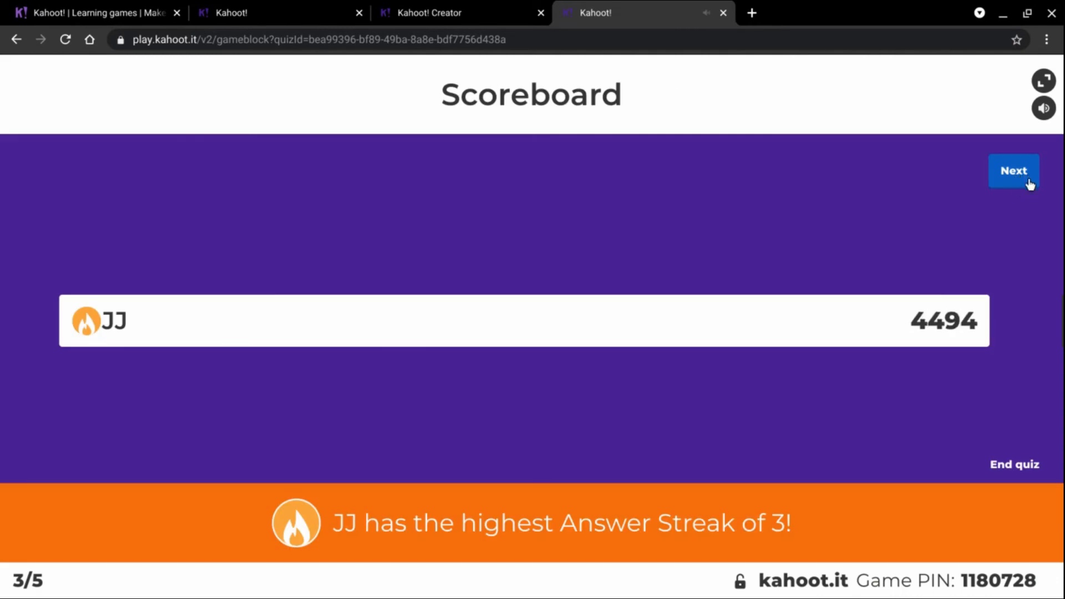
pyautogui.click(1002, 183)
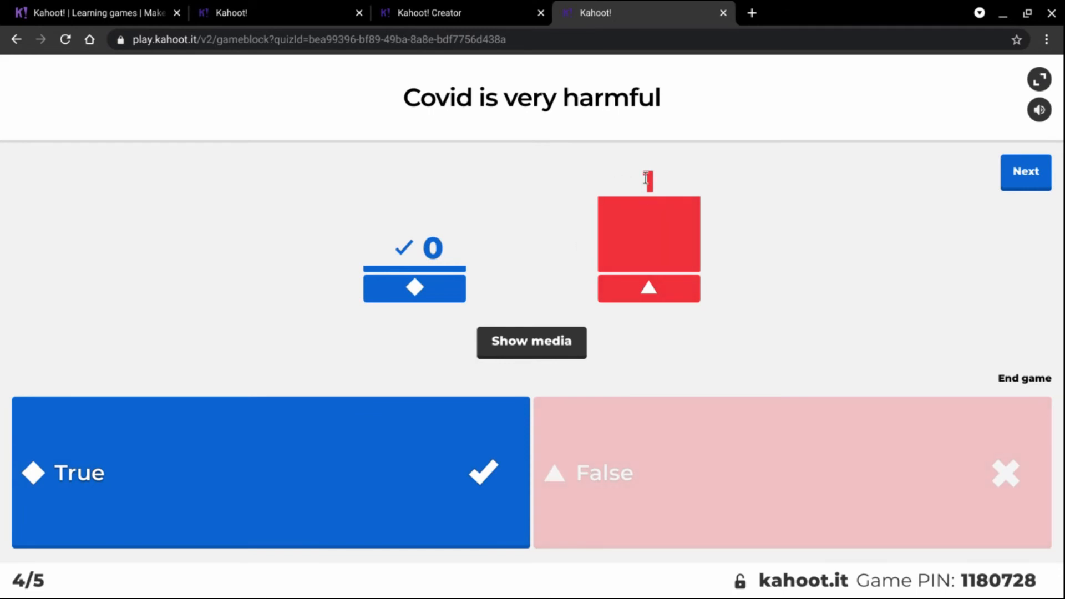
pyautogui.click(1025, 172)
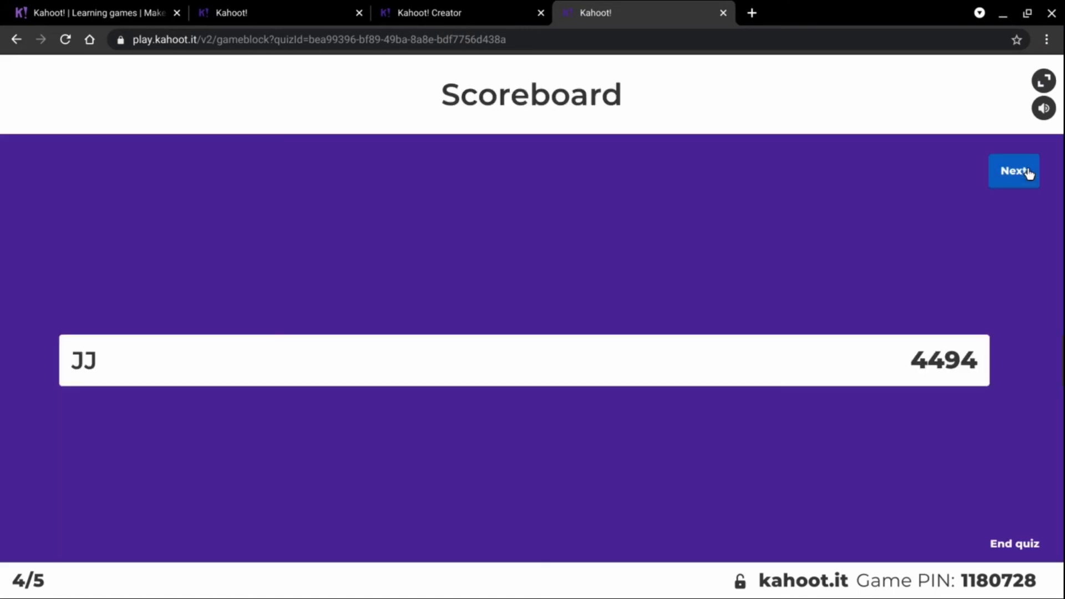
# - Run the final question about COVID-19 symptoms and continue past the podium to the game summary
pyautogui.click(1024, 166)
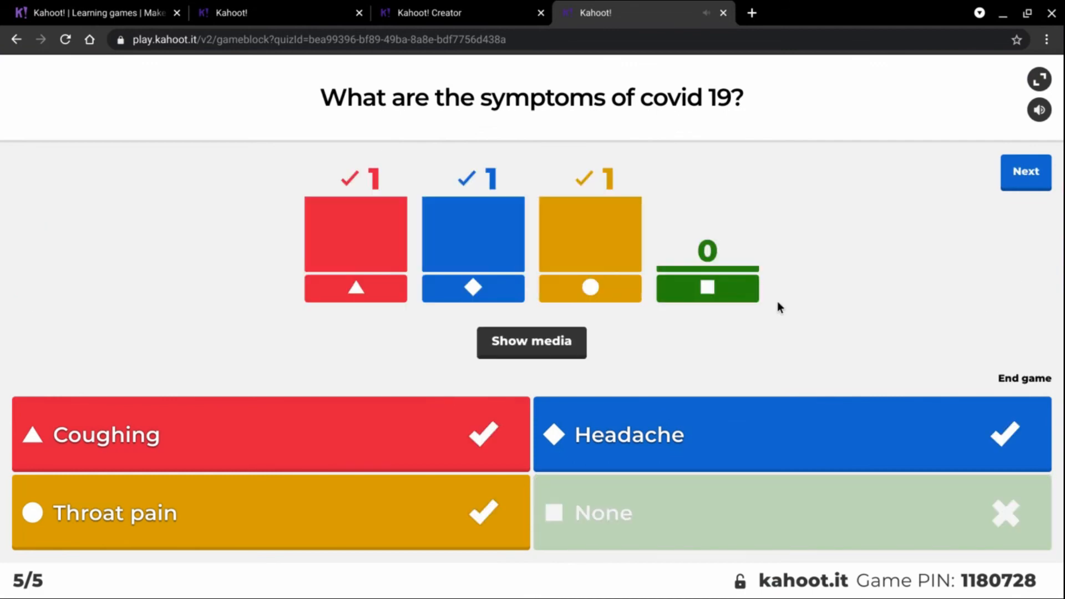
pyautogui.click(1027, 171)
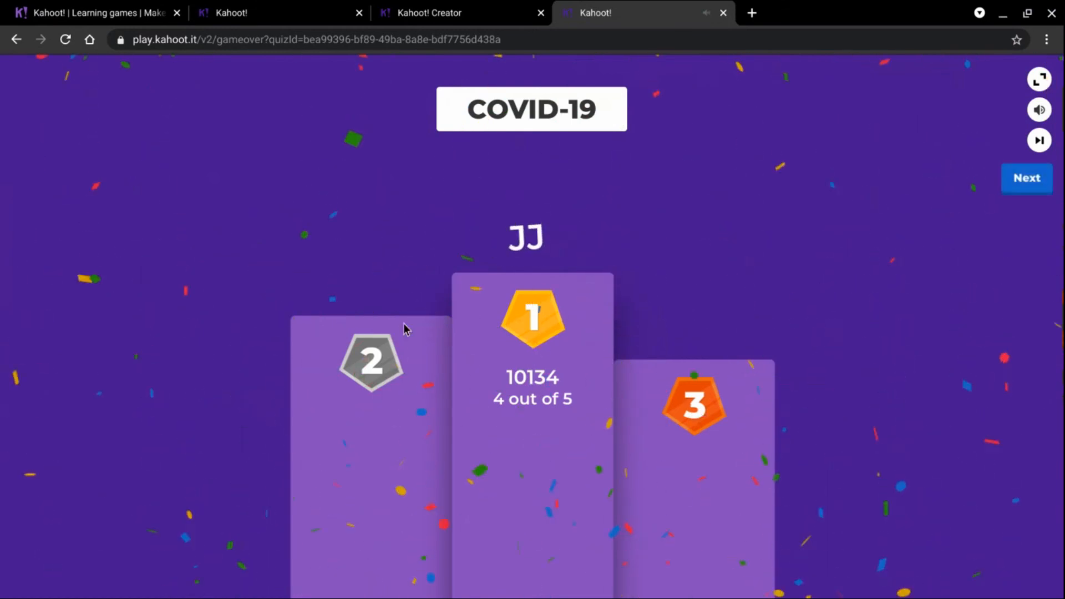
pyautogui.click(1034, 180)
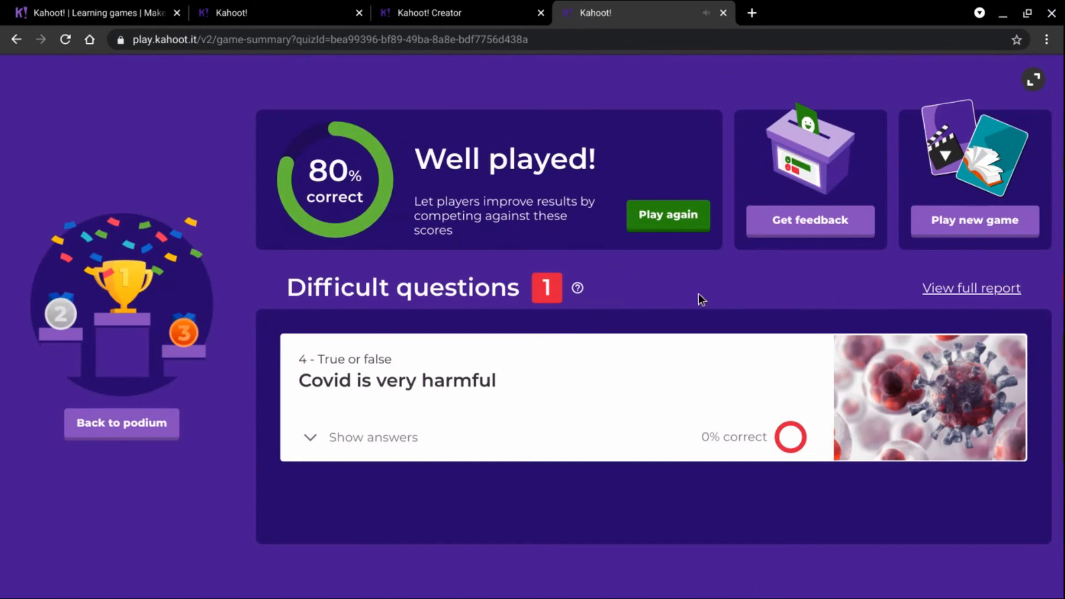